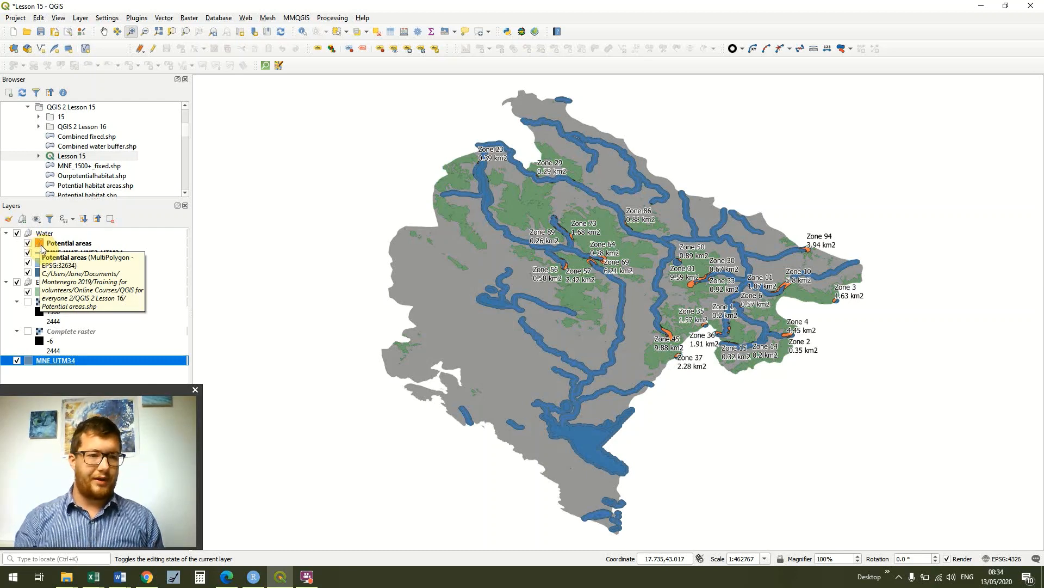
In the Potential areas layer's label rendering options, enable showing all labels including colliding ones, apply it and close the properties
{"action": "left_click", "coordinate": [42, 247]}
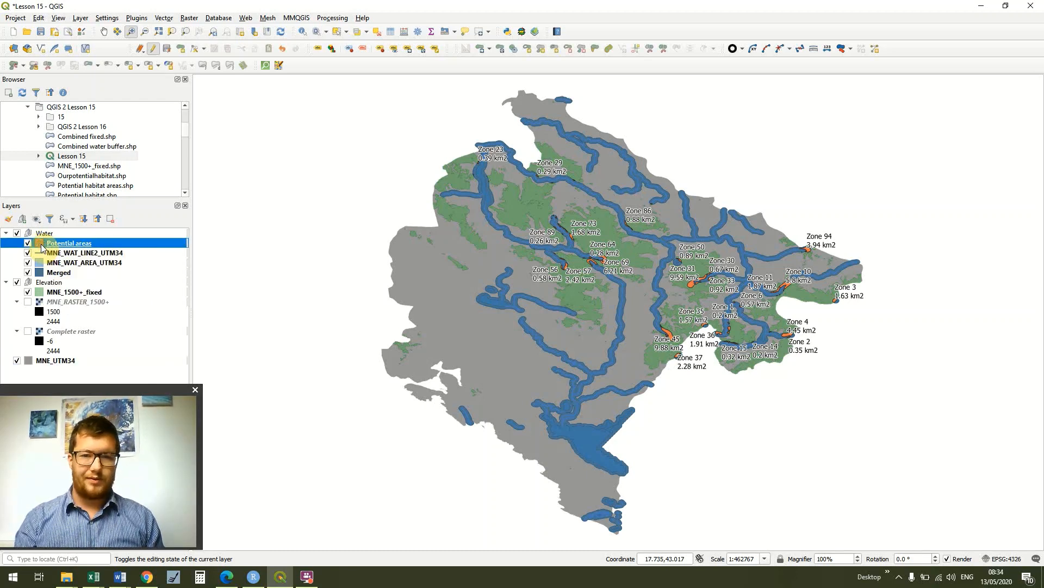
{"action": "double_click", "coordinate": [42, 247]}
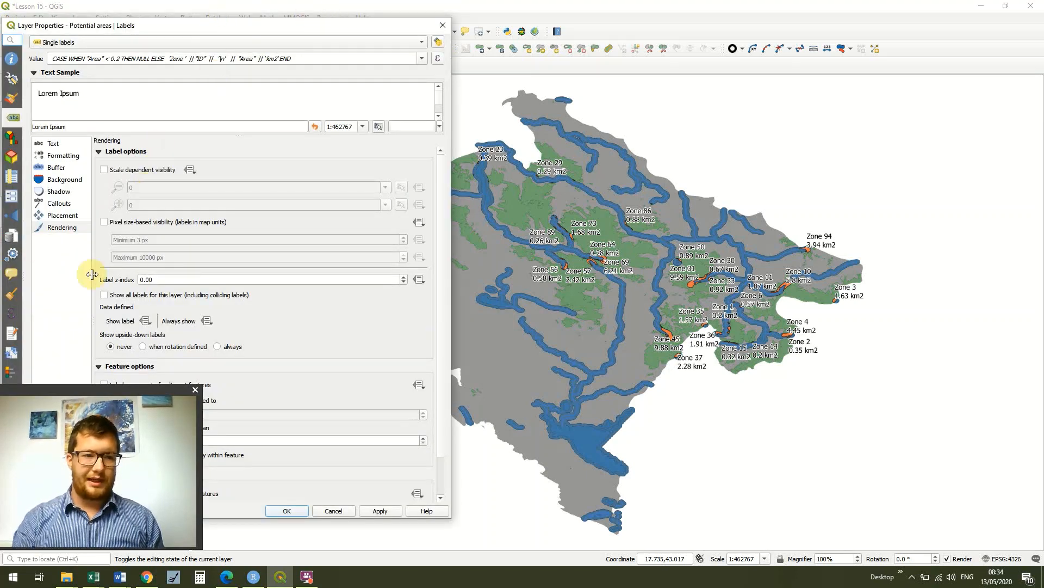
{"action": "left_click", "coordinate": [60, 231]}
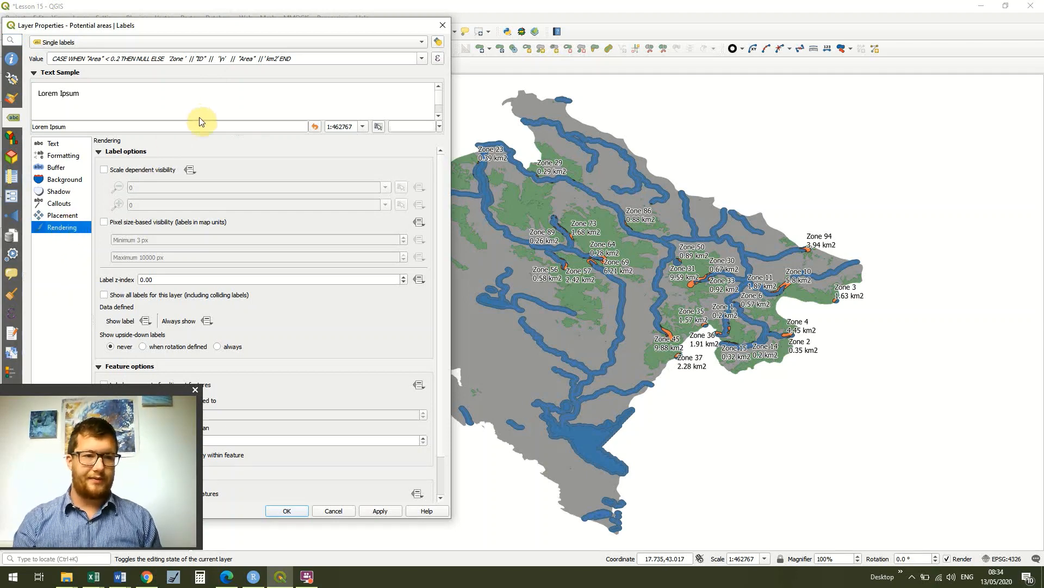
{"action": "mouse_move", "coordinate": [250, 24]}
{"action": "left_mouse_down"}
{"action": "mouse_move", "coordinate": [303, 11]}
{"action": "mouse_move", "coordinate": [255, 12]}
{"action": "left_mouse_up"}
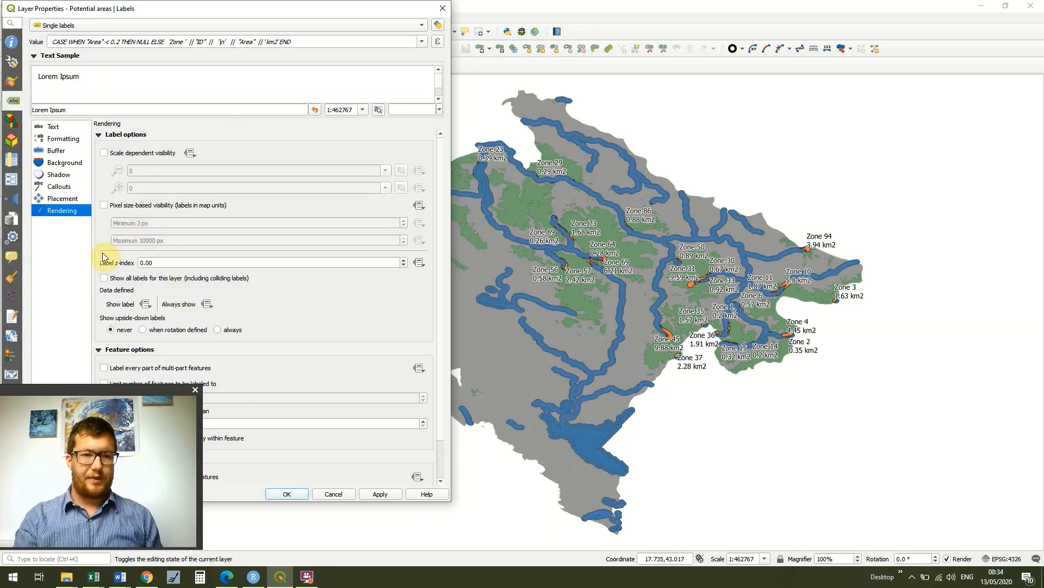
{"action": "left_click", "coordinate": [104, 279]}
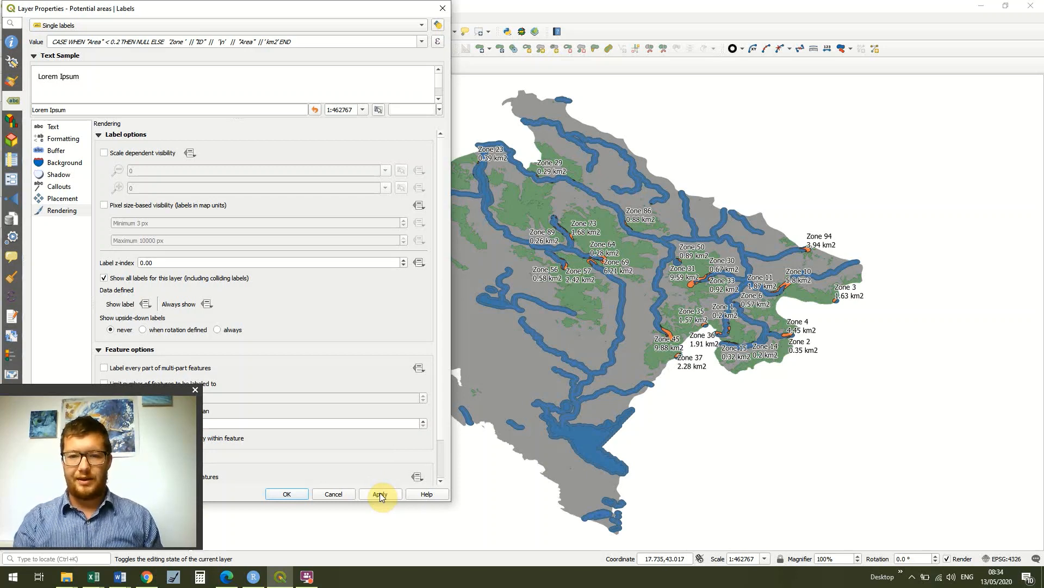
{"action": "left_click", "coordinate": [380, 493]}
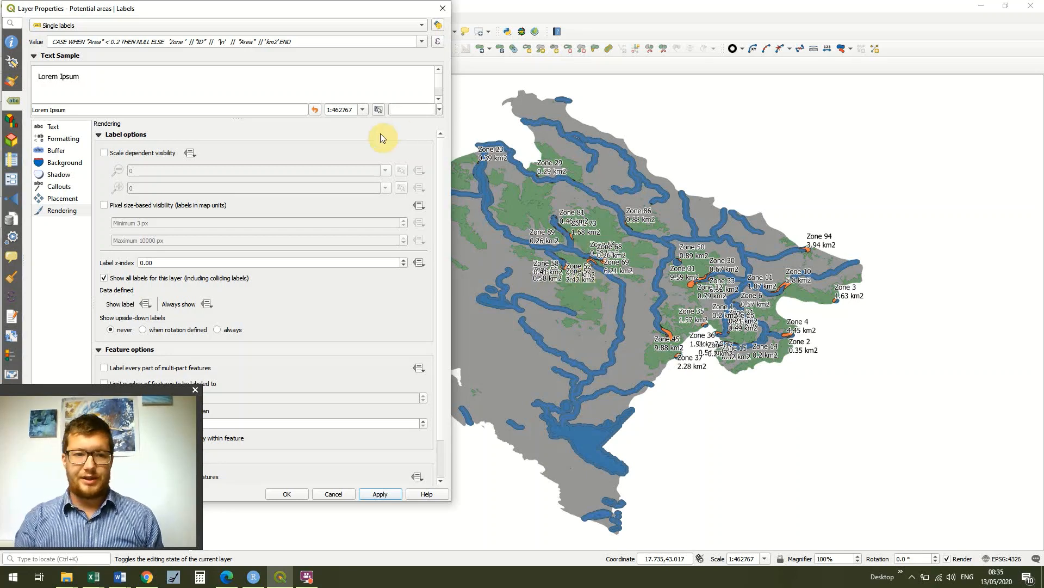
{"action": "left_click", "coordinate": [444, 9]}
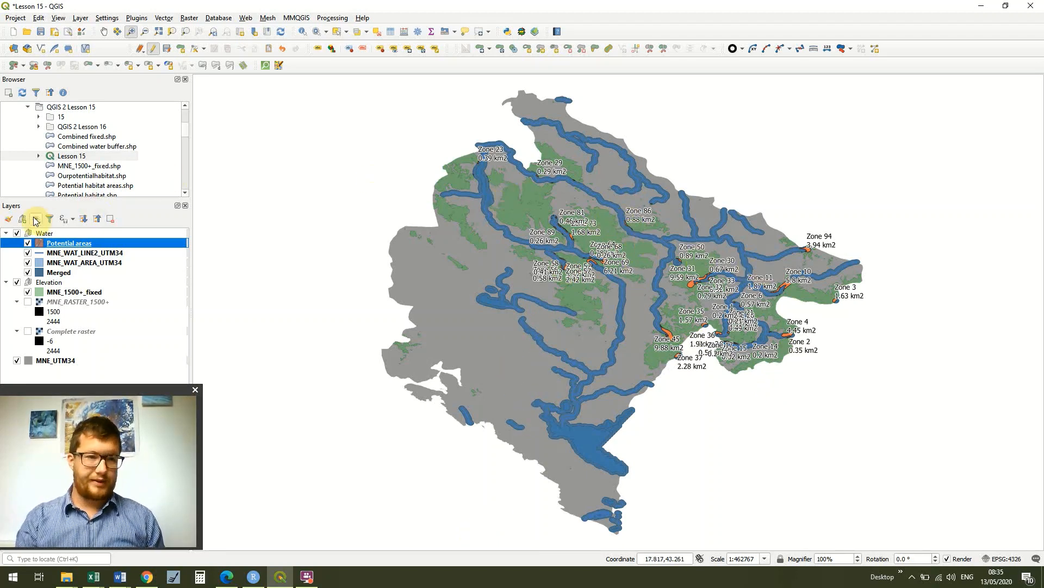
Change the Potential areas label expression so that features with "Area" < 1 get no label, and apply it
{"action": "double_click", "coordinate": [42, 245]}
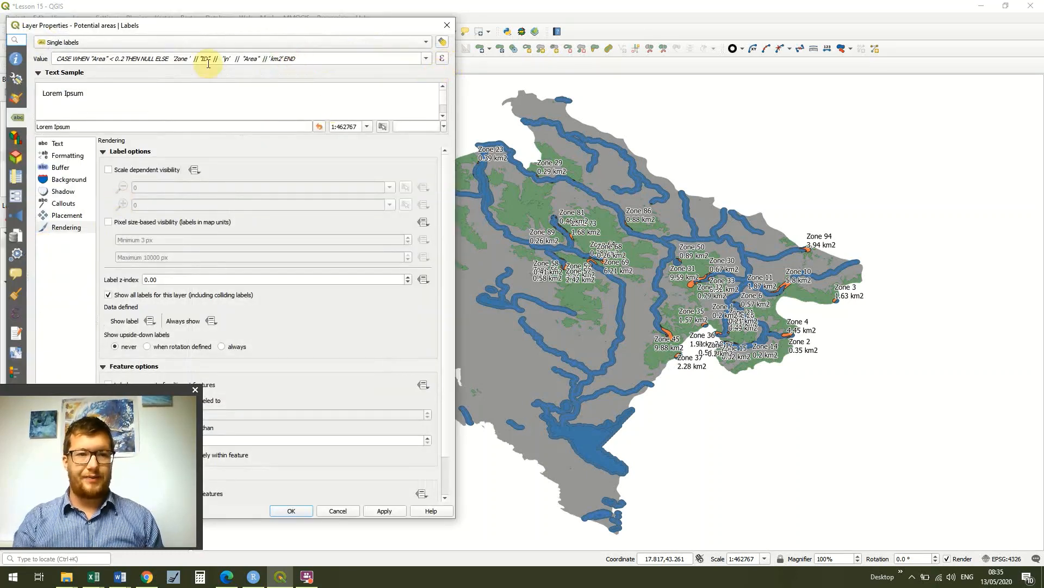
{"action": "left_click", "coordinate": [123, 58]}
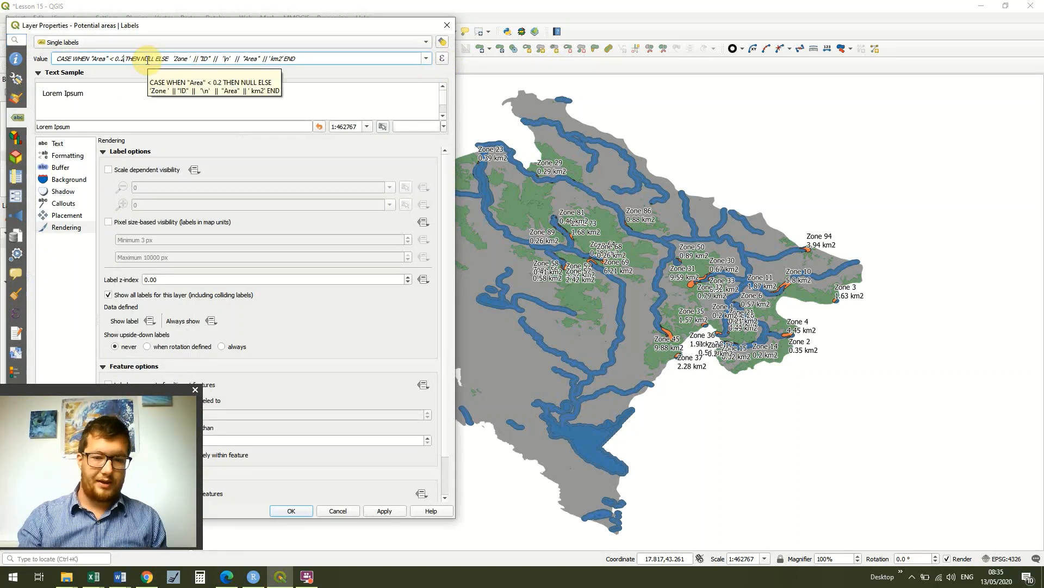
{"action": "key", "text": "BackSpace"}
{"action": "key", "text": "BackSpace"}
{"action": "key", "text": "BackSpace"}
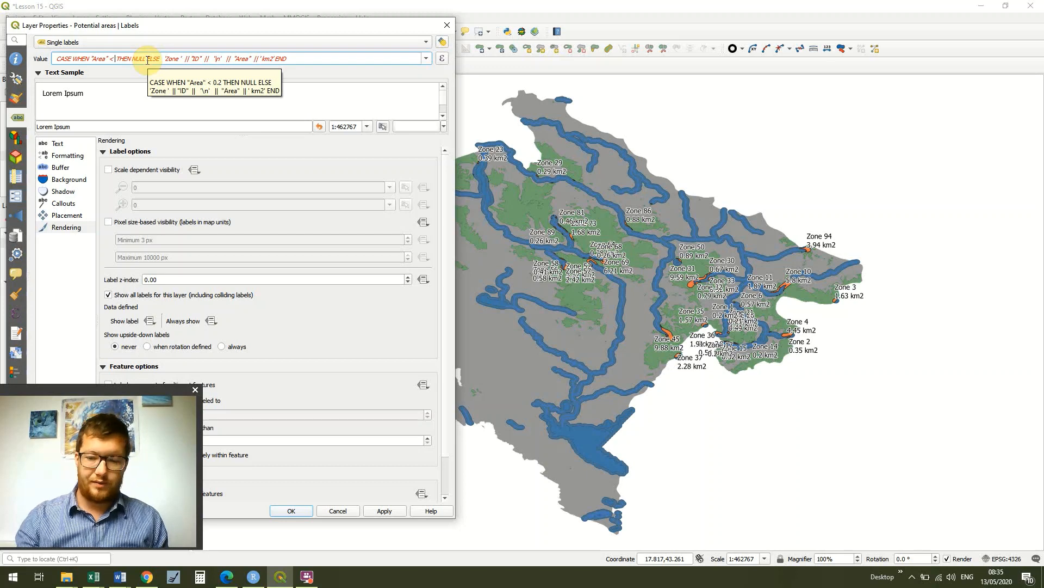
{"action": "type", "text": "1"}
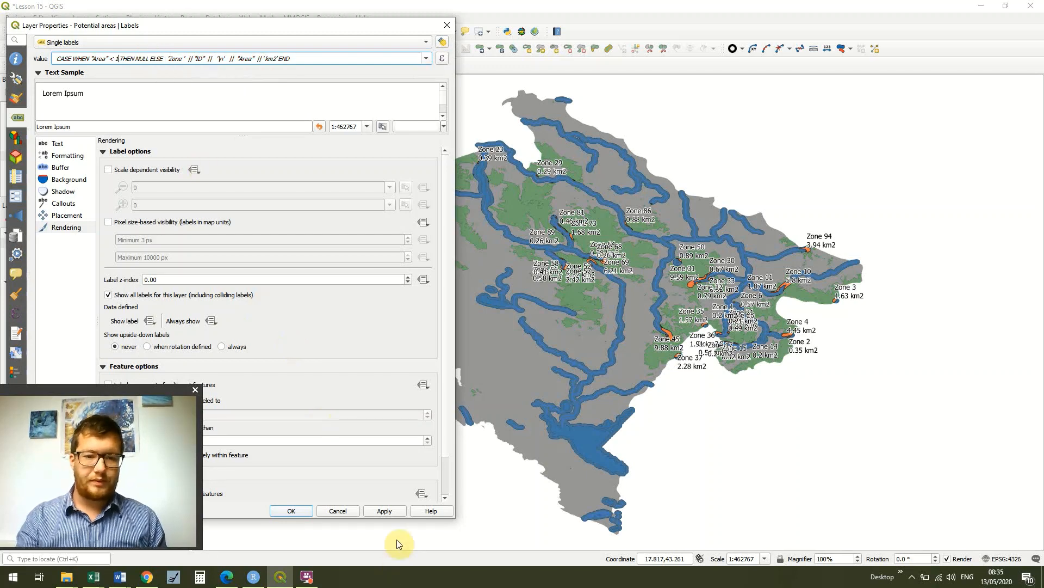
{"action": "left_click", "coordinate": [391, 515]}
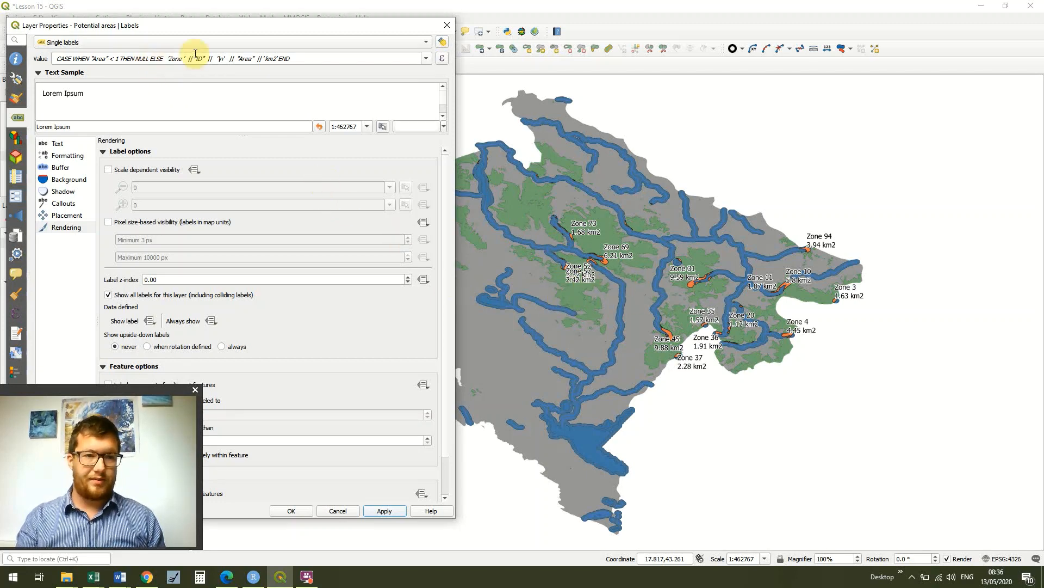
Raise the area threshold in the label expression to 2.43, apply it and close the layer properties
{"action": "left_click", "coordinate": [120, 59]}
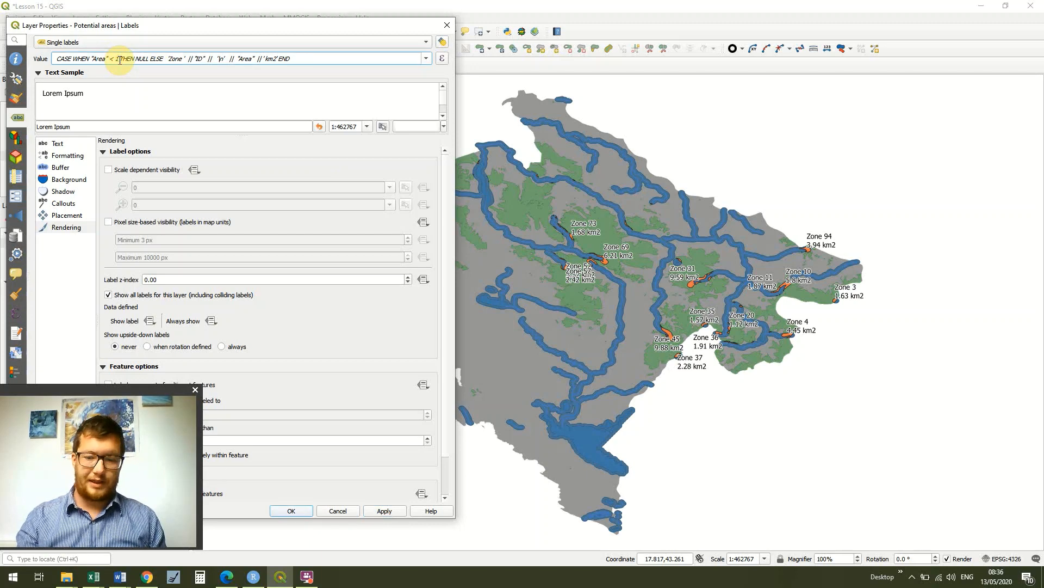
{"action": "key", "text": "BackSpace"}
{"action": "type", "text": "2.43"}
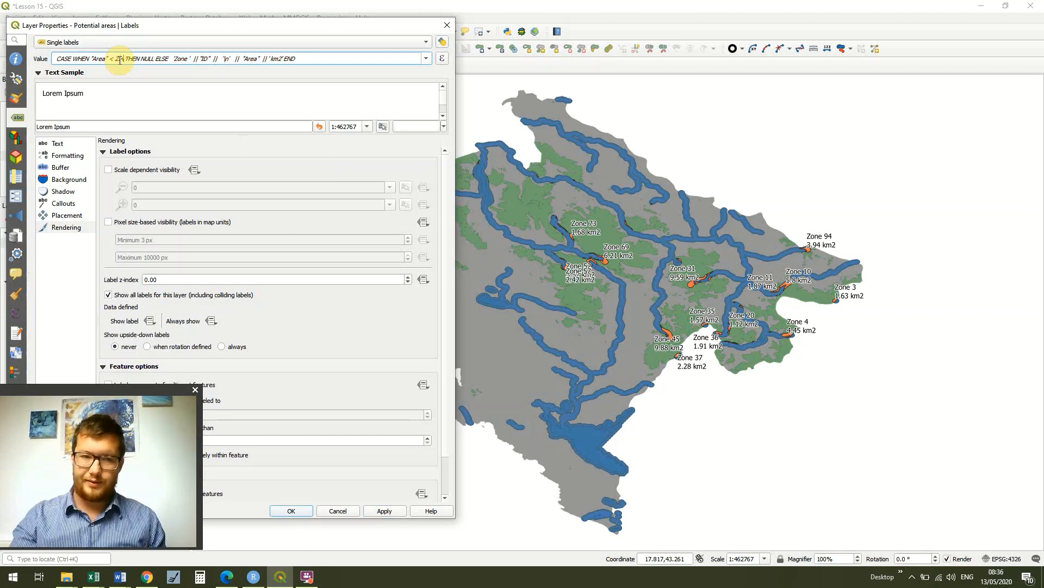
{"action": "left_click", "coordinate": [386, 511]}
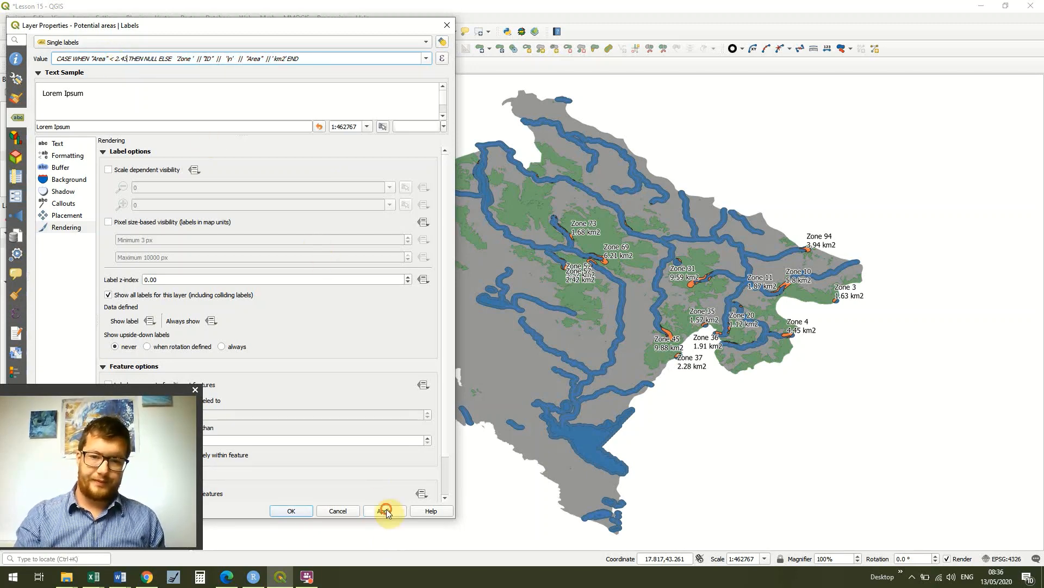
{"action": "left_click", "coordinate": [308, 509]}
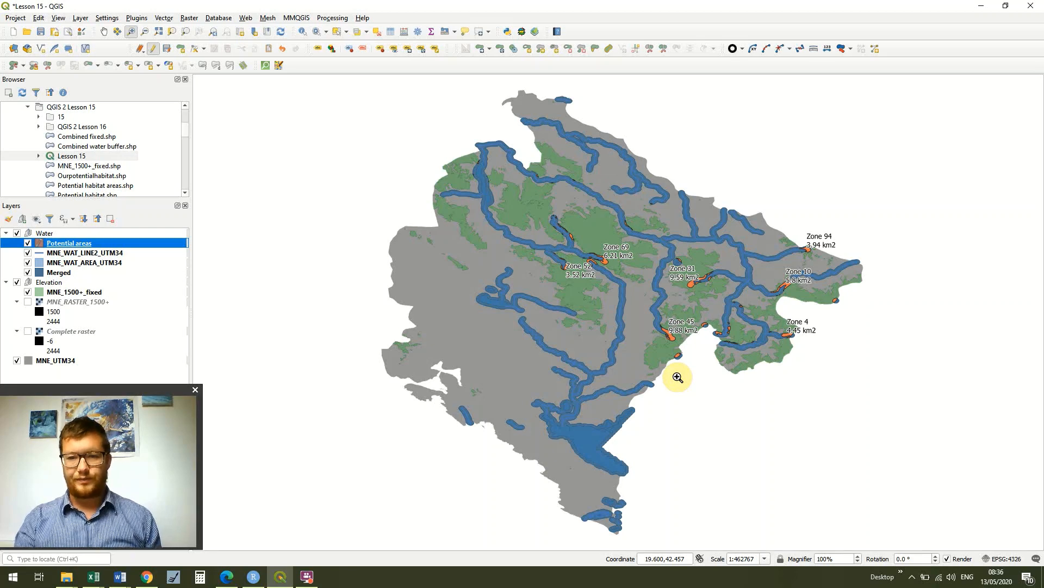
Set the area threshold in the Potential areas label expression back to 0.2 and apply it
{"action": "double_click", "coordinate": [39, 250]}
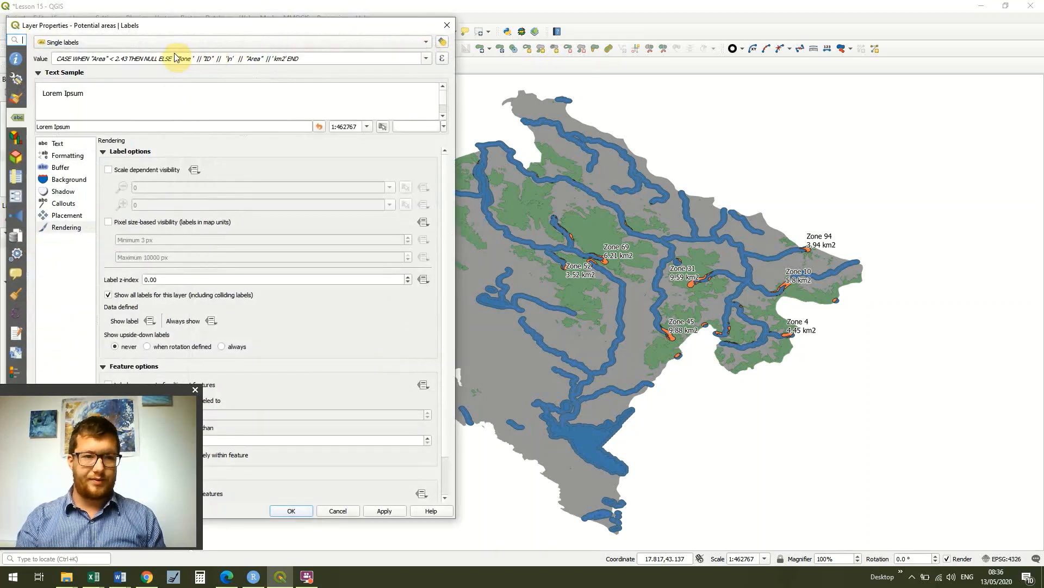
{"action": "left_click", "coordinate": [116, 60]}
{"action": "right_click", "coordinate": [117, 61]}
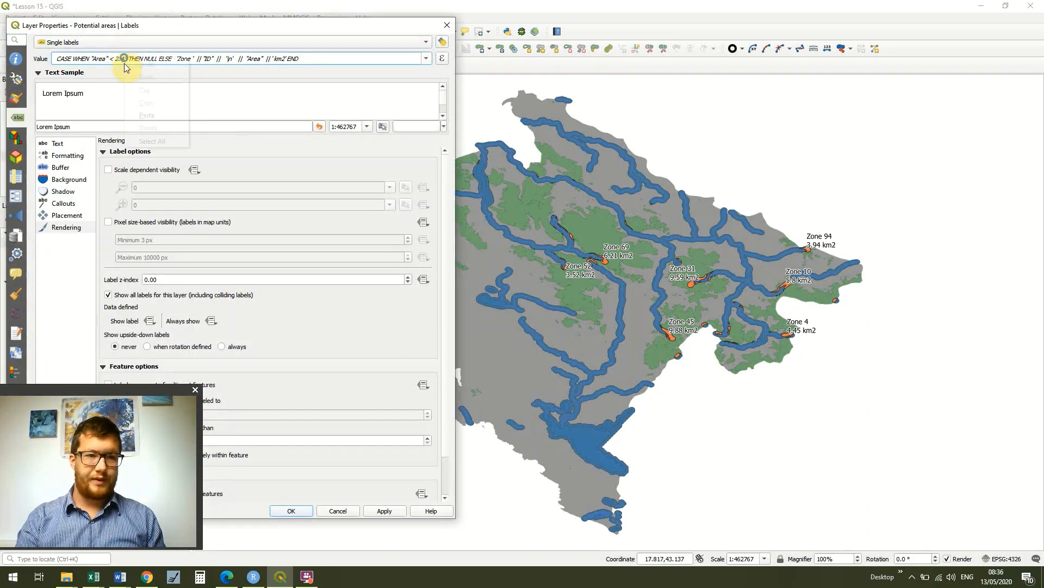
{"action": "left_click", "coordinate": [116, 63]}
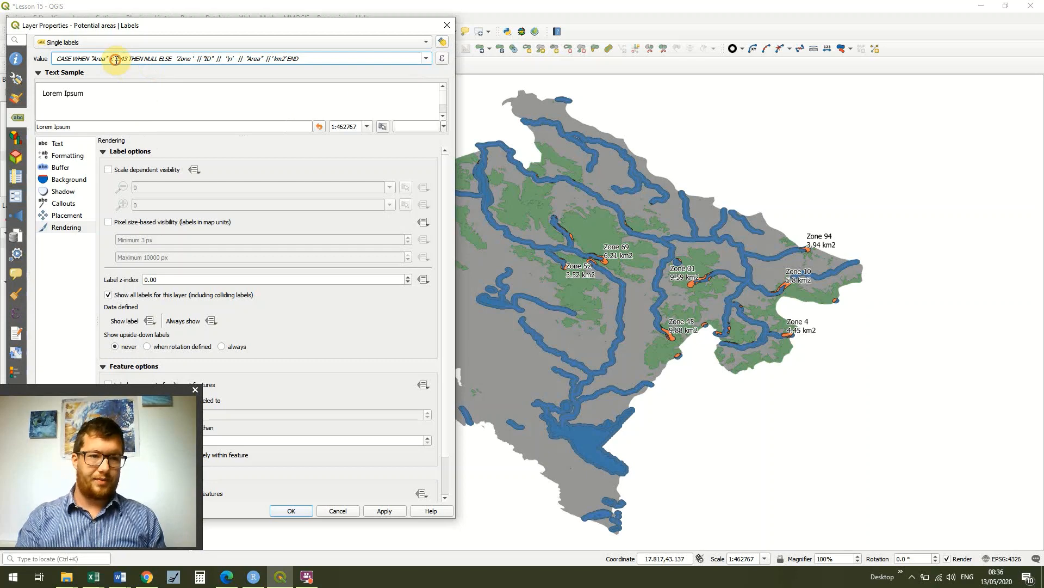
{"action": "double_click", "coordinate": [121, 59]}
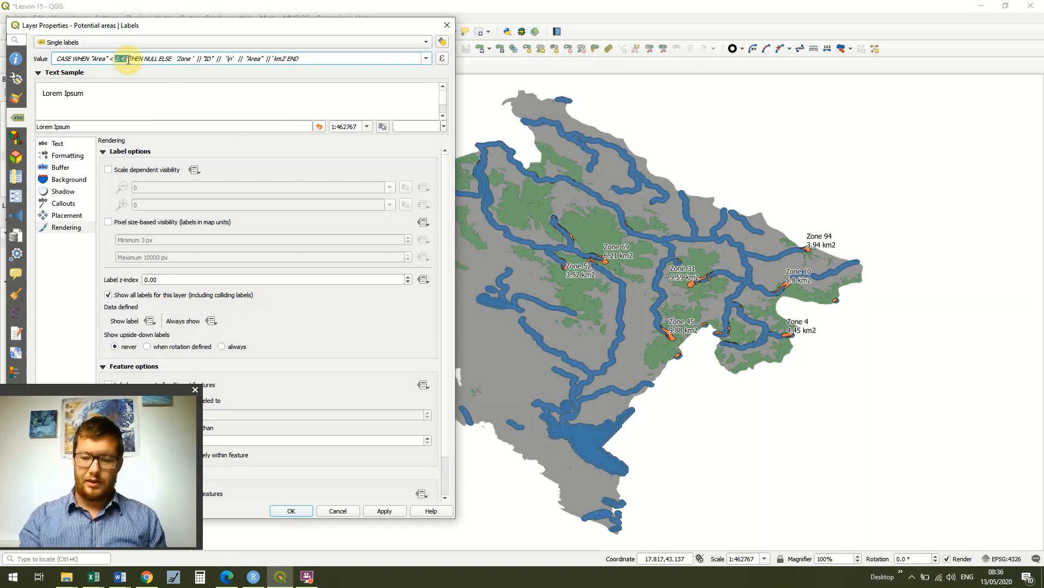
{"action": "type", "text": "0.2"}
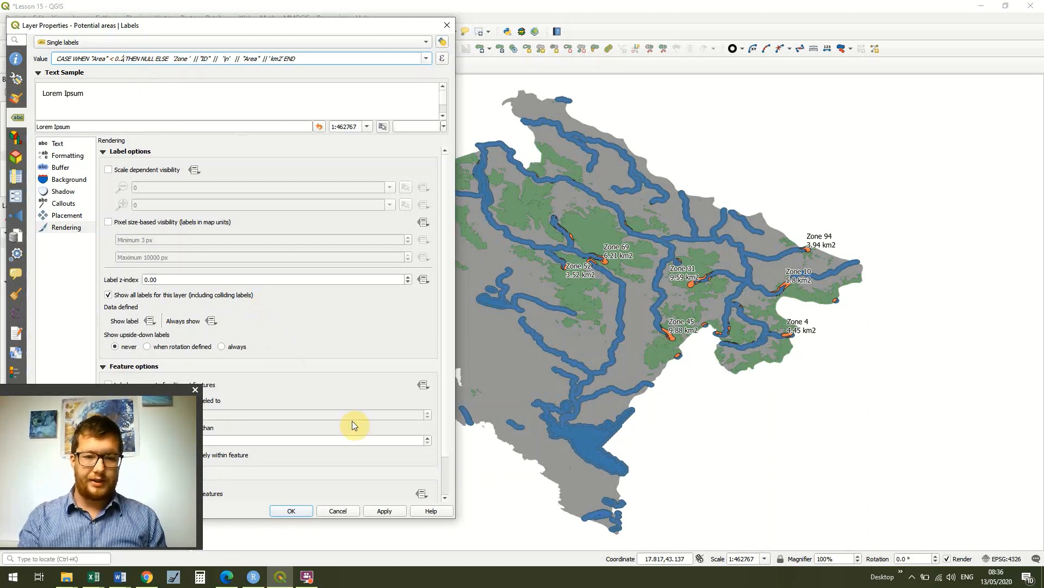
{"action": "left_click", "coordinate": [392, 509]}
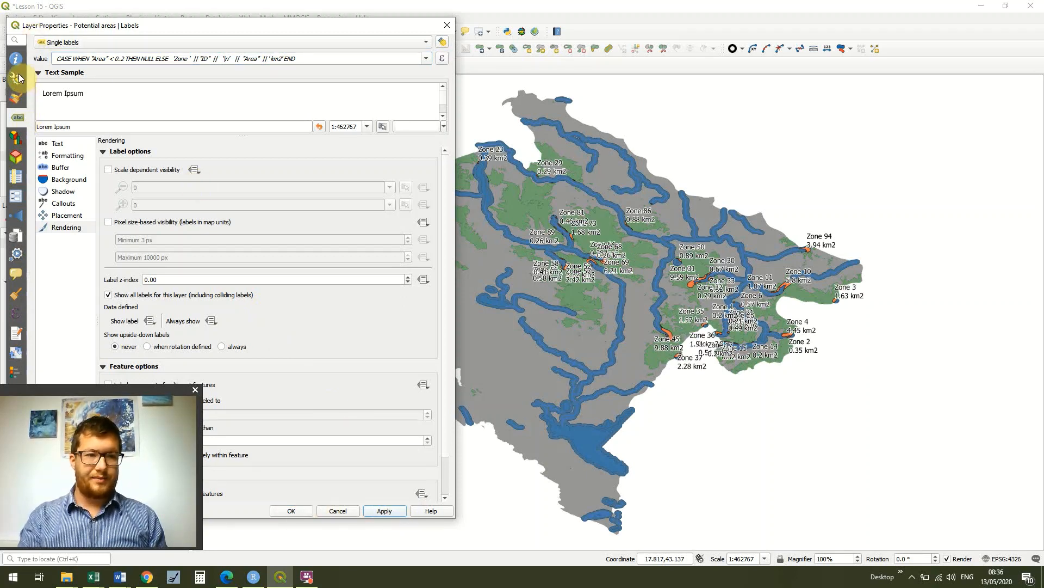
Set the label text size of the Potential areas layer to 6 points and apply it
{"action": "left_click", "coordinate": [18, 99]}
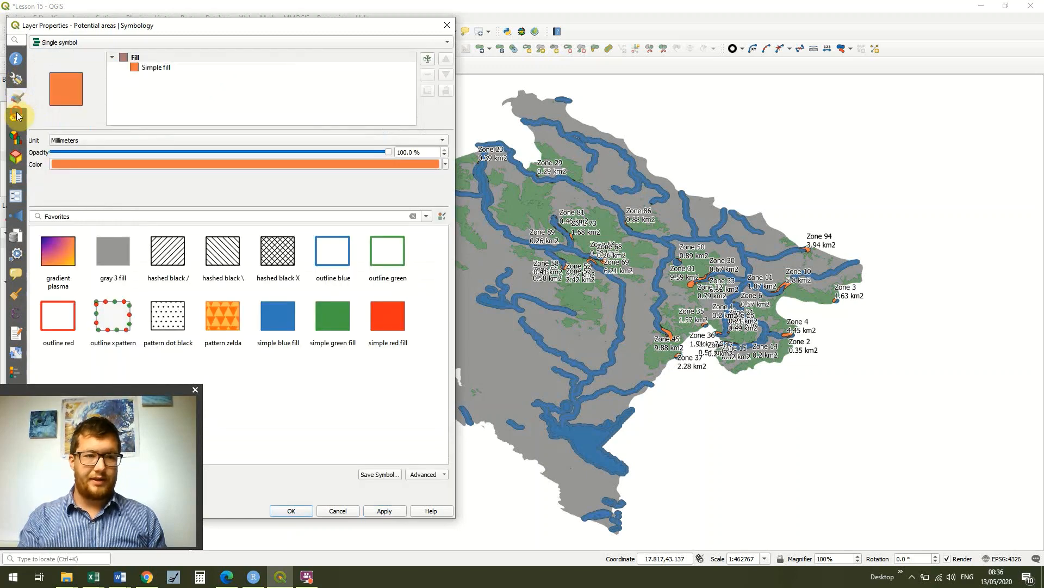
{"action": "left_click", "coordinate": [17, 116]}
{"action": "left_click", "coordinate": [69, 145]}
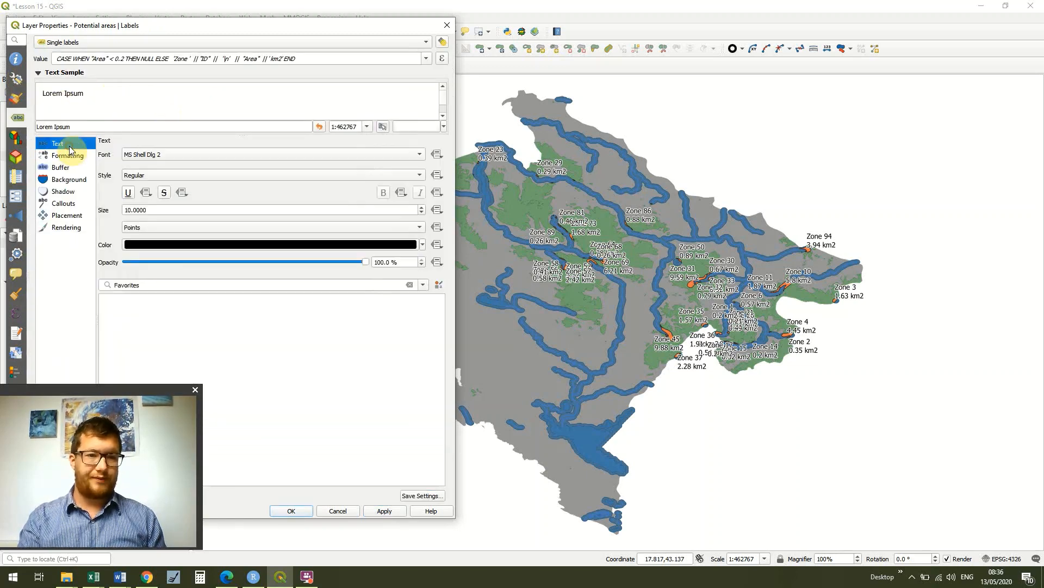
{"action": "double_click", "coordinate": [188, 206]}
{"action": "type", "text": "6"}
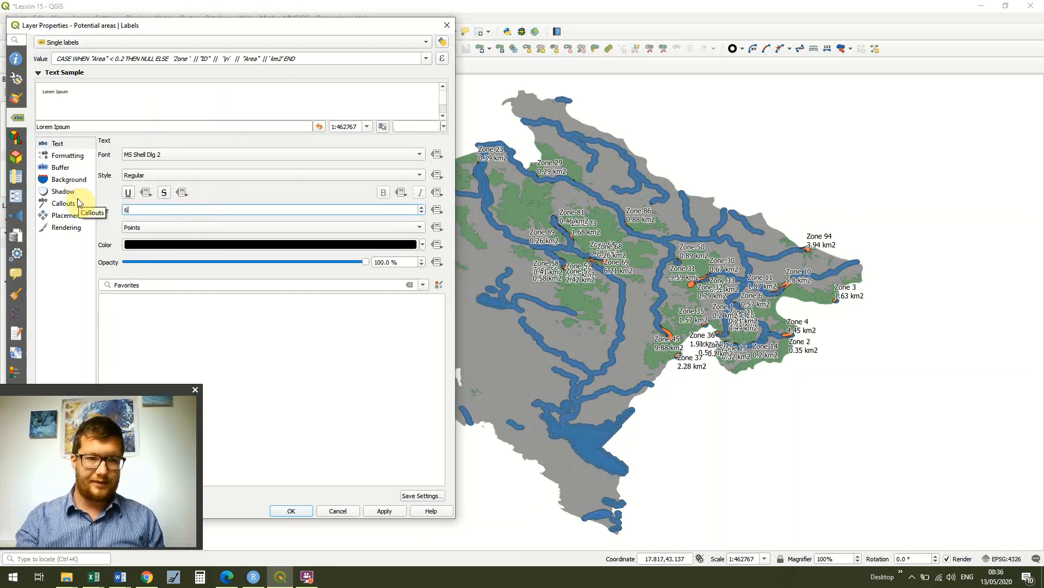
{"action": "left_click", "coordinate": [385, 511]}
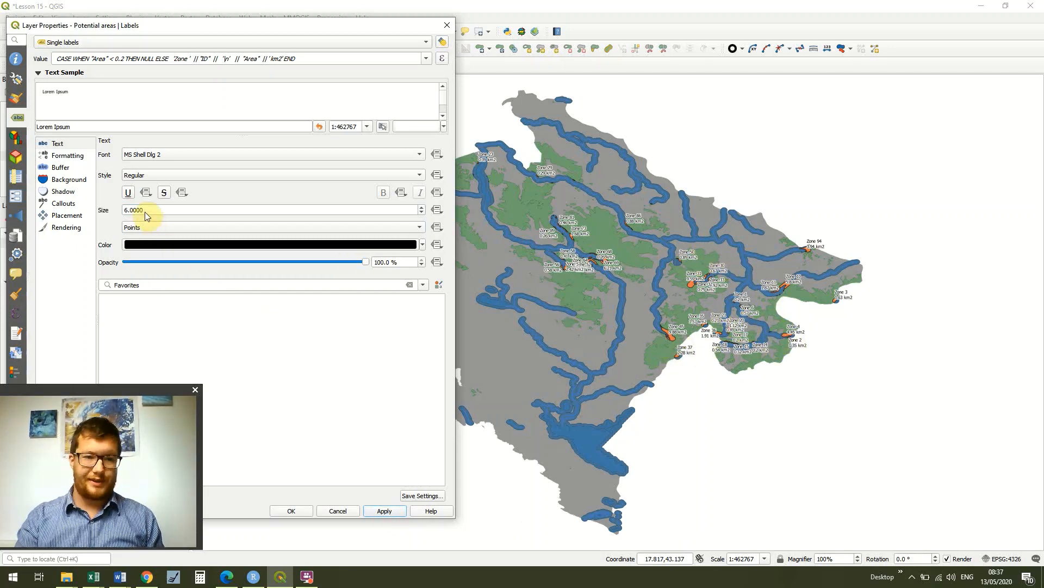
Set the label text size back to 10 points, apply it and close the layer properties
{"action": "left_click_drag", "start_coordinate": [147, 210], "coordinate": [93, 199]}
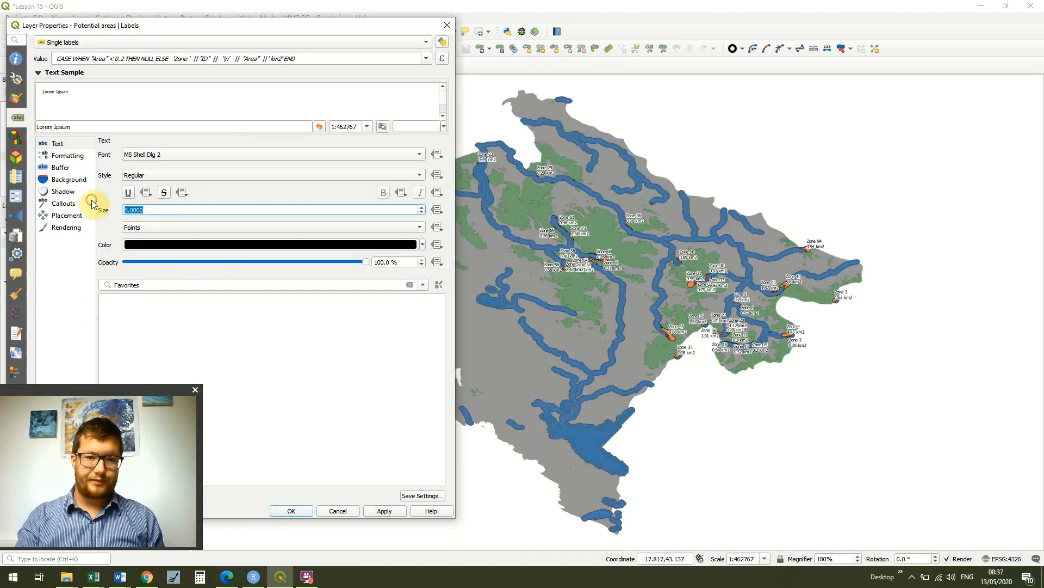
{"action": "type", "text": "10"}
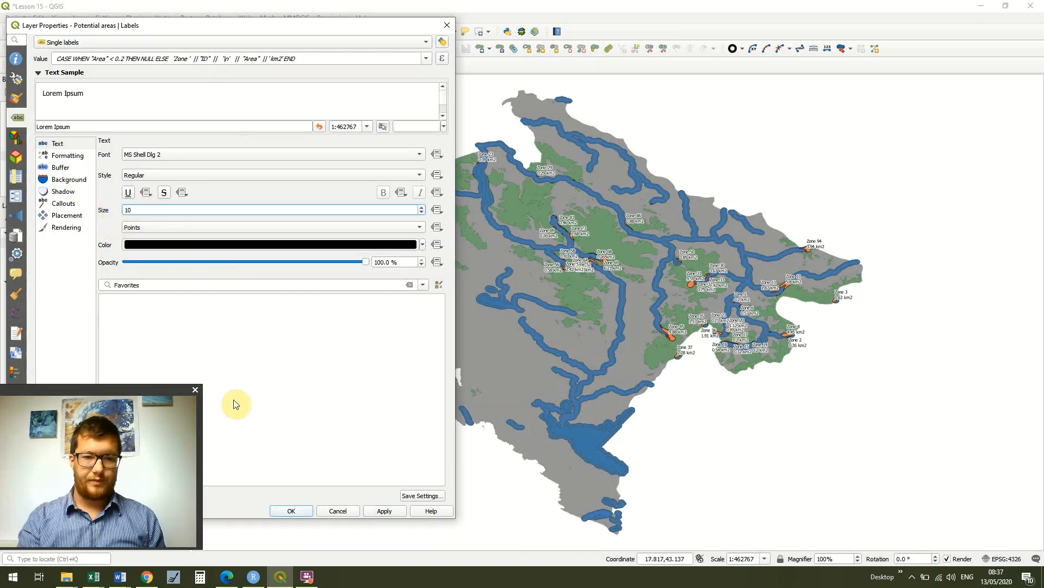
{"action": "left_click", "coordinate": [390, 511]}
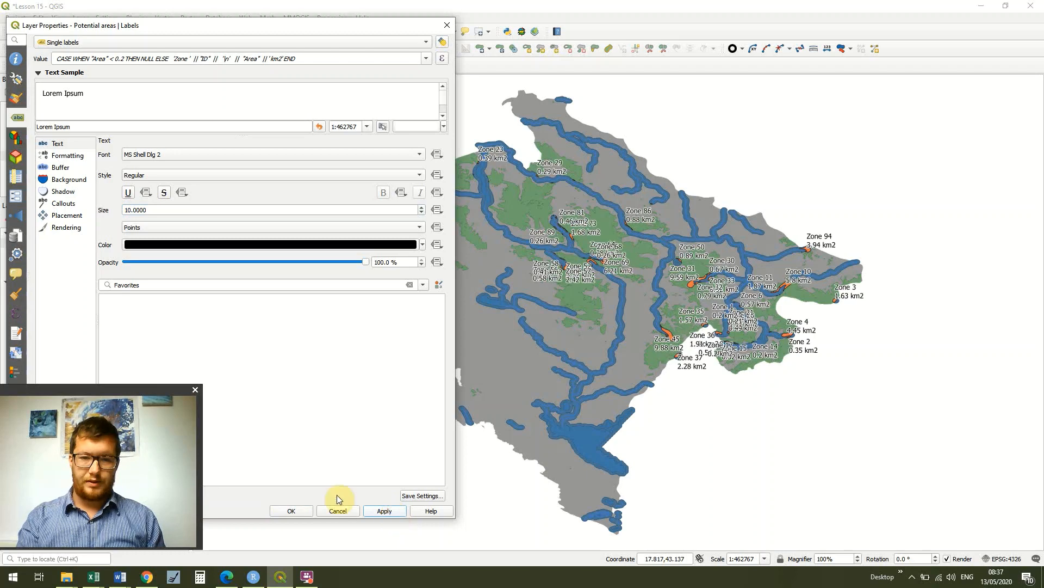
{"action": "left_click", "coordinate": [290, 509]}
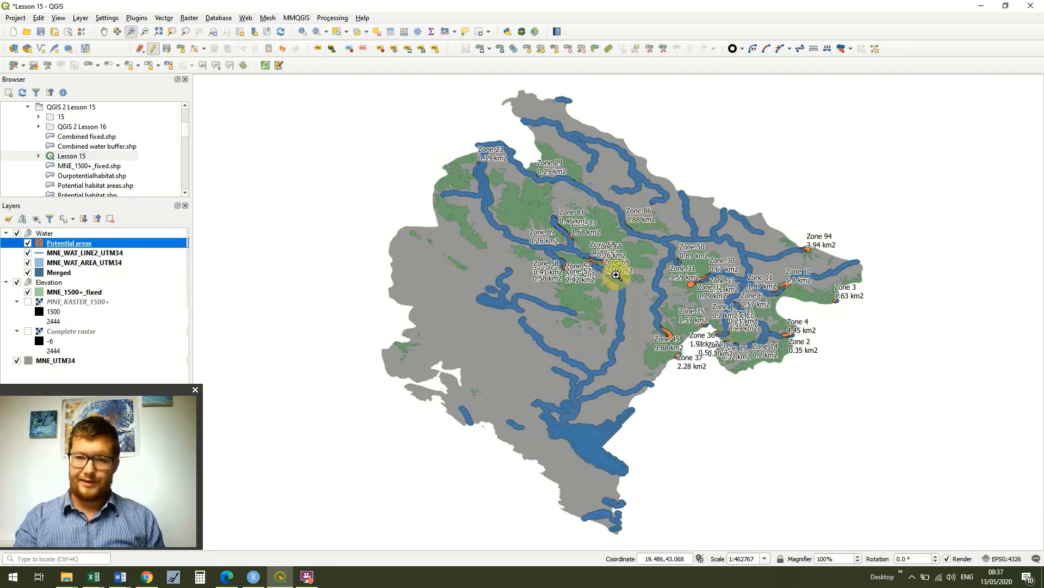
Zoom in on the crowded labels around Zone 69, and set the map scale to 1:450000
{"action": "left_click_drag", "start_coordinate": [584, 238], "coordinate": [632, 299]}
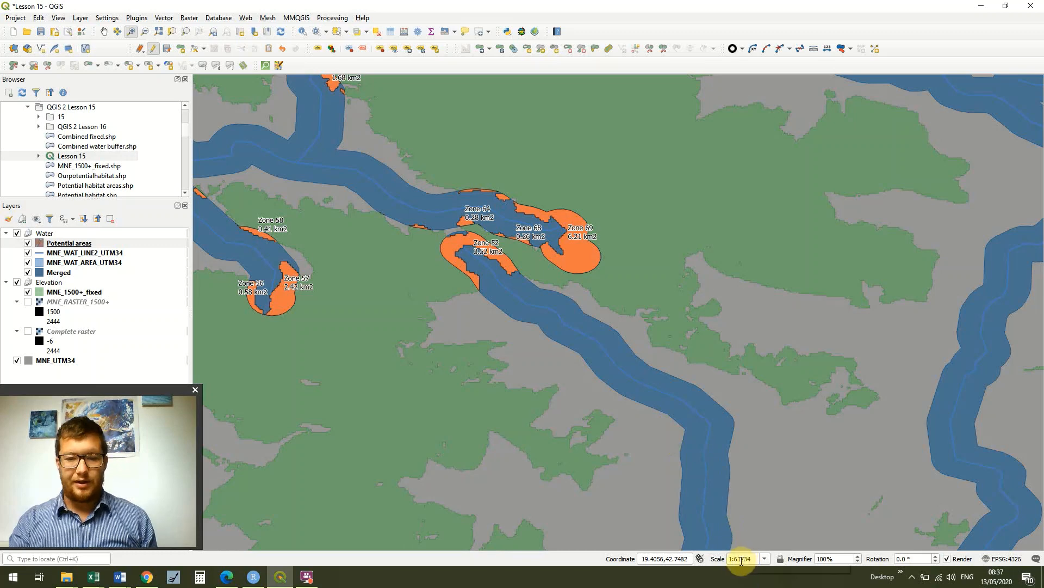
{"action": "left_click", "coordinate": [745, 558]}
{"action": "right_click", "coordinate": [756, 559]}
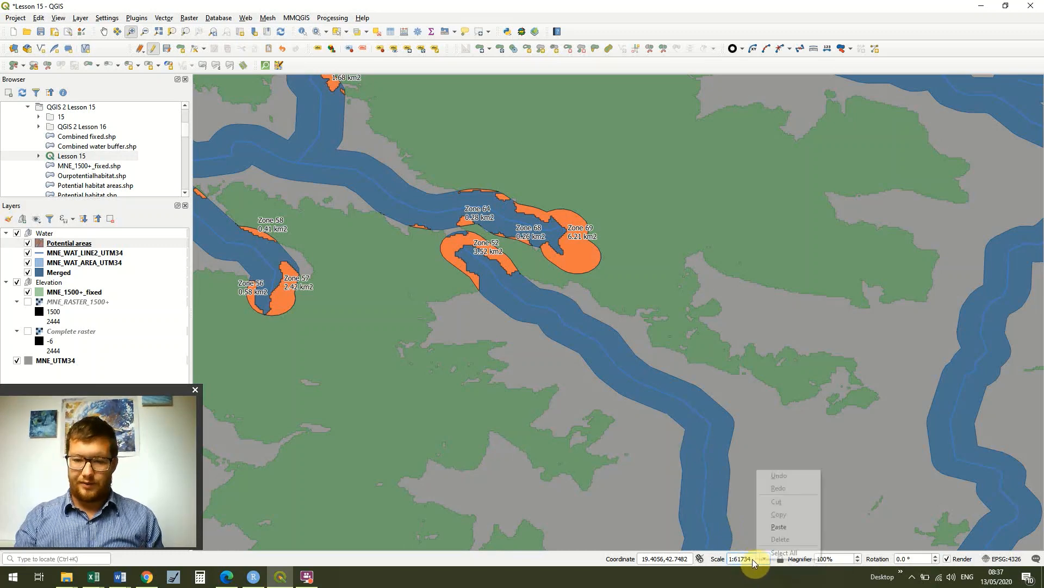
{"action": "left_click_drag", "start_coordinate": [753, 560], "coordinate": [736, 554]}
{"action": "type", "text": "4500"}
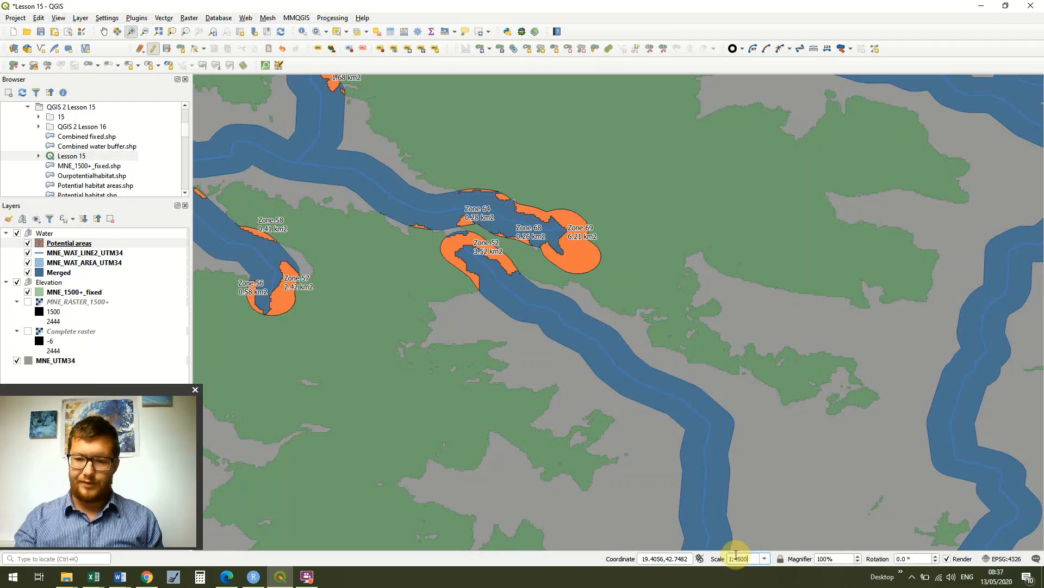
{"action": "type", "text": "00"}
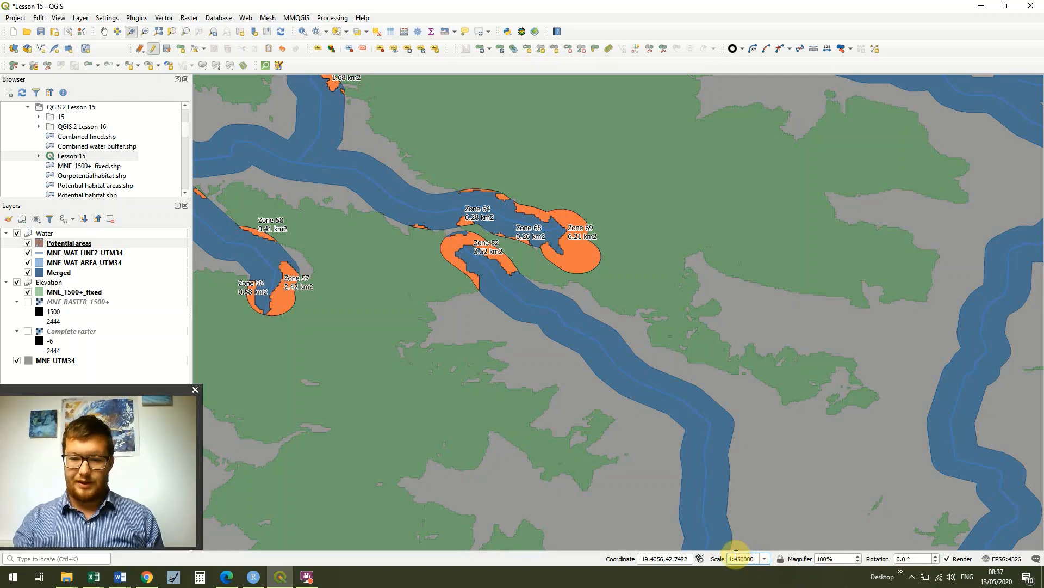
{"action": "key", "text": "Return"}
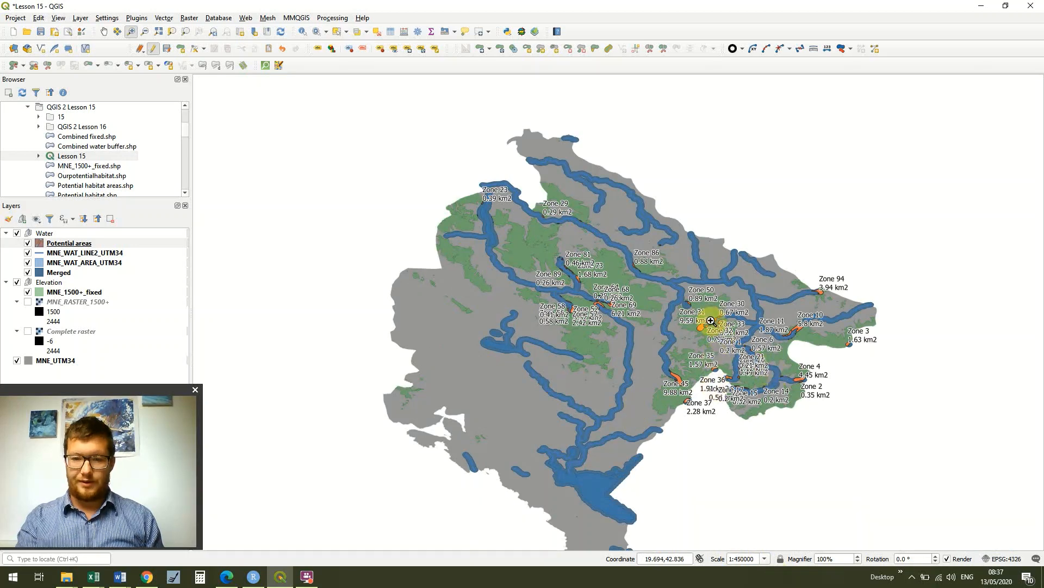
Examine the zone labels up close across eastern Montenegro, from Zone 31 through Zones 35, 14 and 10 to Zone 94
{"action": "left_click_drag", "start_coordinate": [716, 333], "coordinate": [776, 392]}
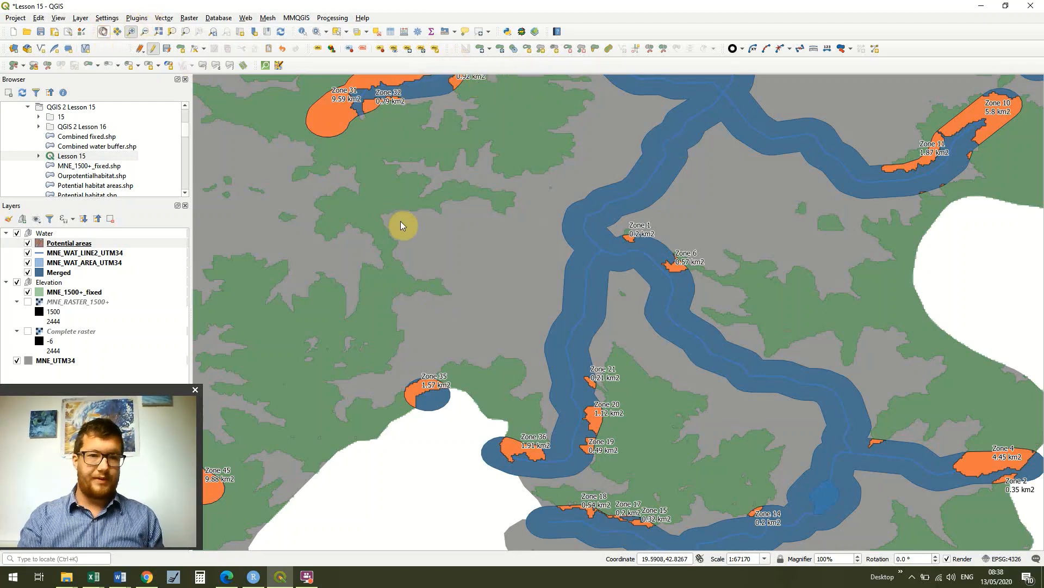
{"action": "left_click_drag", "start_coordinate": [513, 314], "coordinate": [300, 138]}
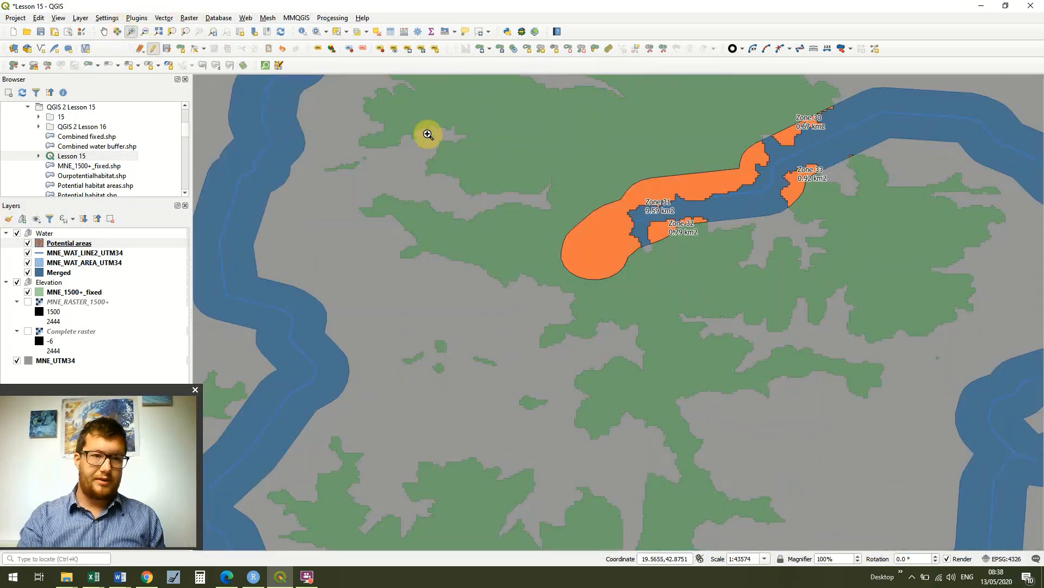
{"action": "left_click", "coordinate": [103, 31]}
{"action": "left_click_drag", "start_coordinate": [771, 262], "coordinate": [682, 365]}
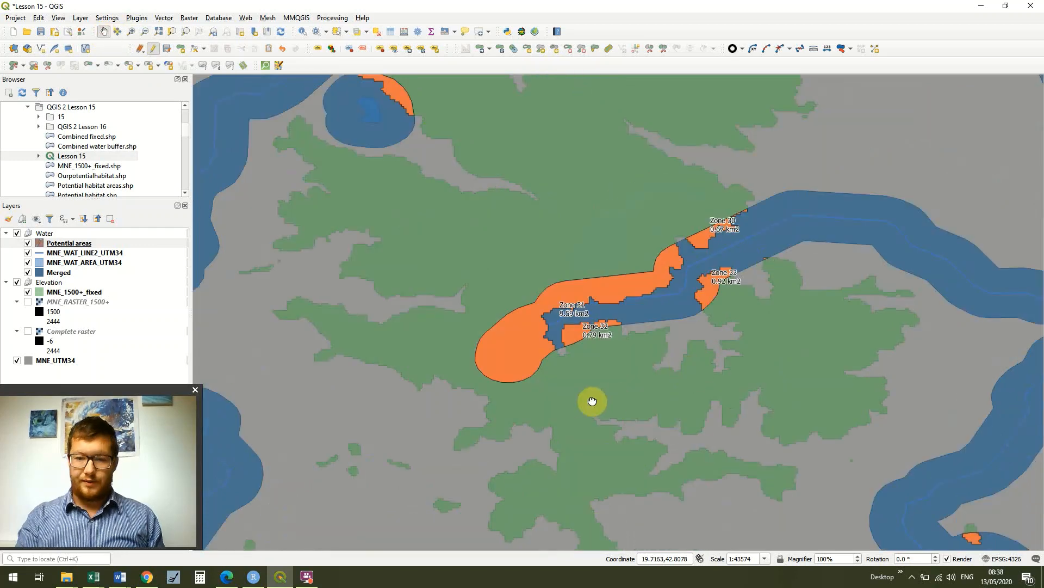
{"action": "left_click_drag", "start_coordinate": [592, 401], "coordinate": [587, 312]}
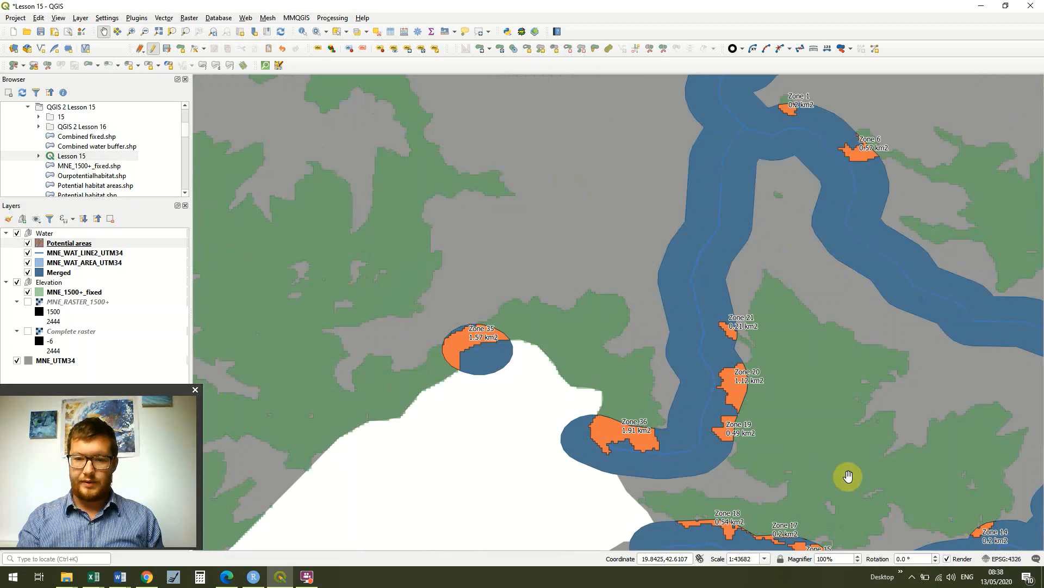
{"action": "left_click_drag", "start_coordinate": [848, 477], "coordinate": [786, 392]}
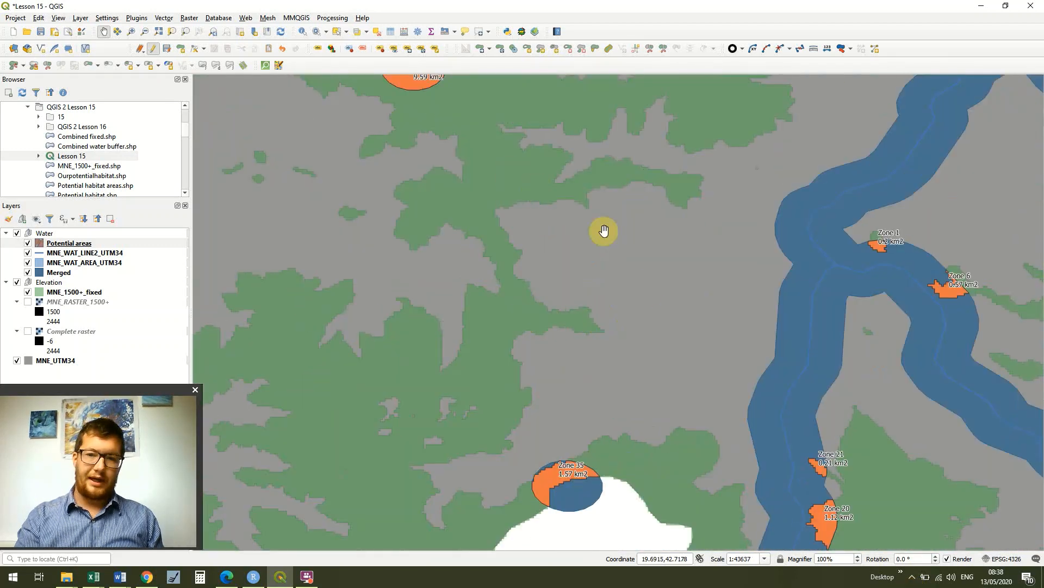
{"action": "left_click_drag", "start_coordinate": [648, 290], "coordinate": [469, 29]}
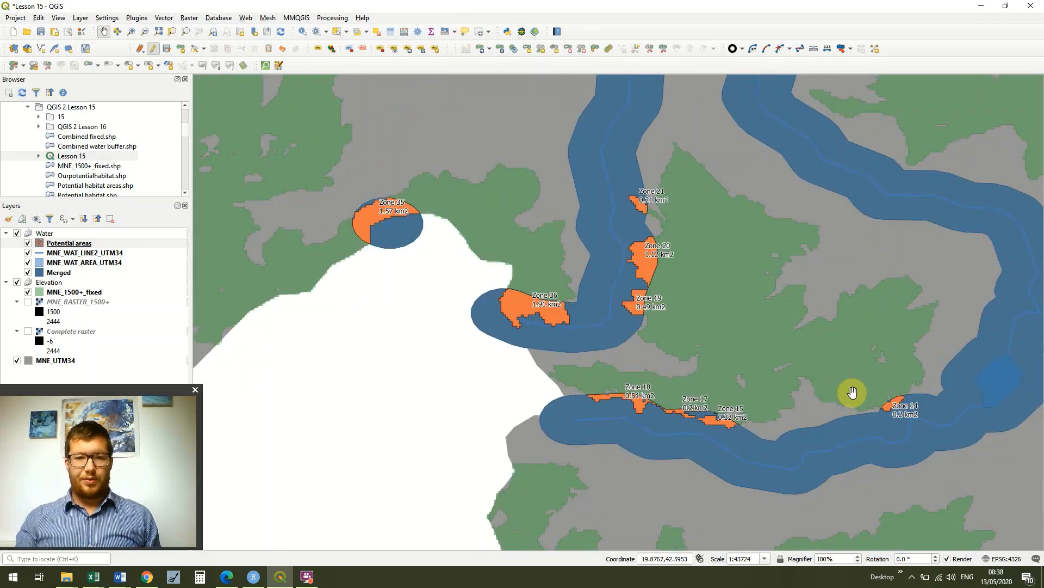
{"action": "left_click_drag", "start_coordinate": [828, 203], "coordinate": [671, 132]}
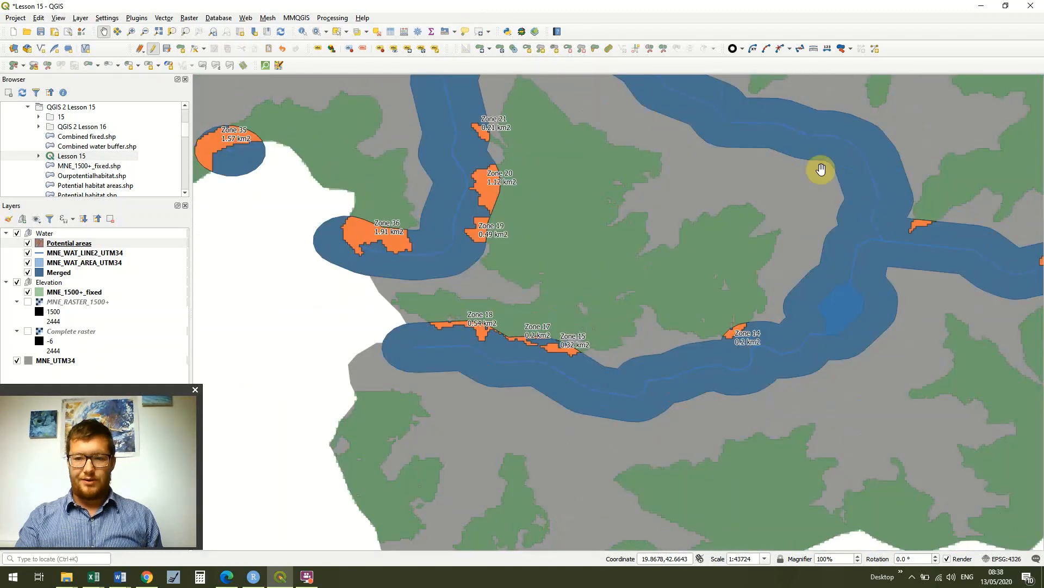
{"action": "left_click_drag", "start_coordinate": [947, 167], "coordinate": [749, 306]}
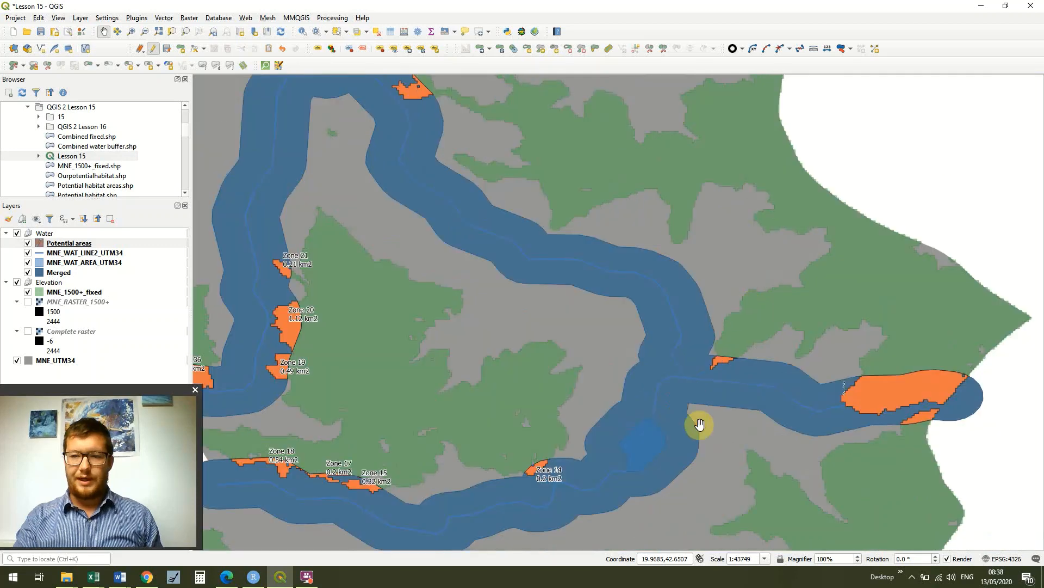
{"action": "left_click_drag", "start_coordinate": [653, 227], "coordinate": [575, 260]}
{"action": "left_click_drag", "start_coordinate": [614, 128], "coordinate": [729, 405]}
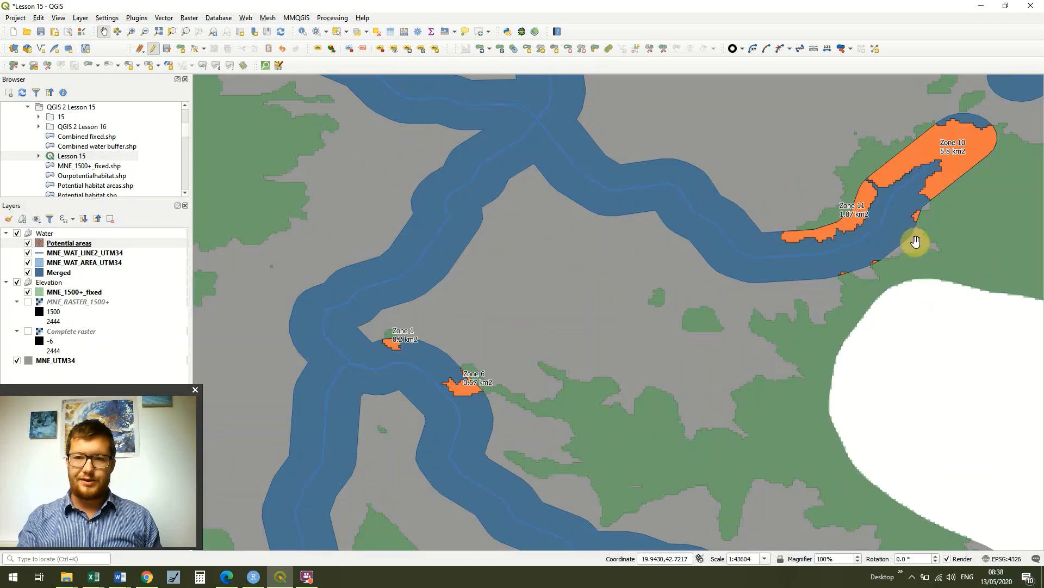
{"action": "left_click_drag", "start_coordinate": [975, 228], "coordinate": [604, 350]}
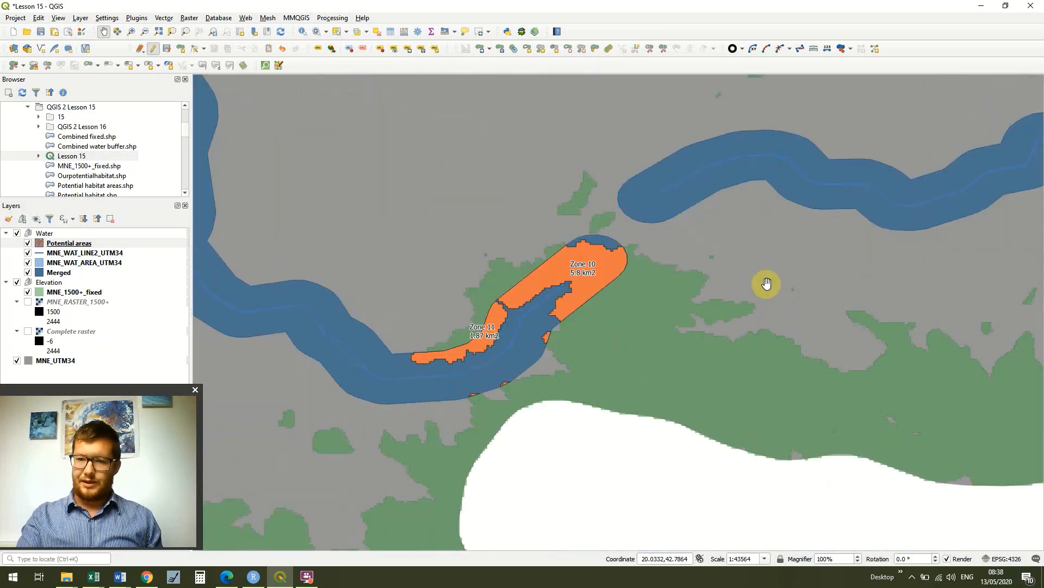
{"action": "left_click_drag", "start_coordinate": [799, 275], "coordinate": [508, 290]}
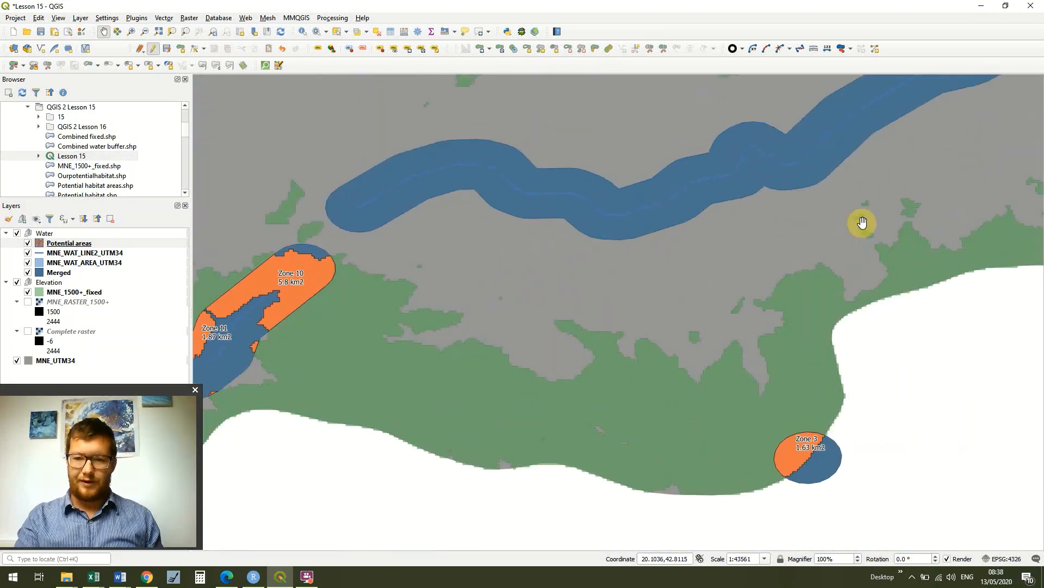
{"action": "left_click_drag", "start_coordinate": [966, 173], "coordinate": [808, 402]}
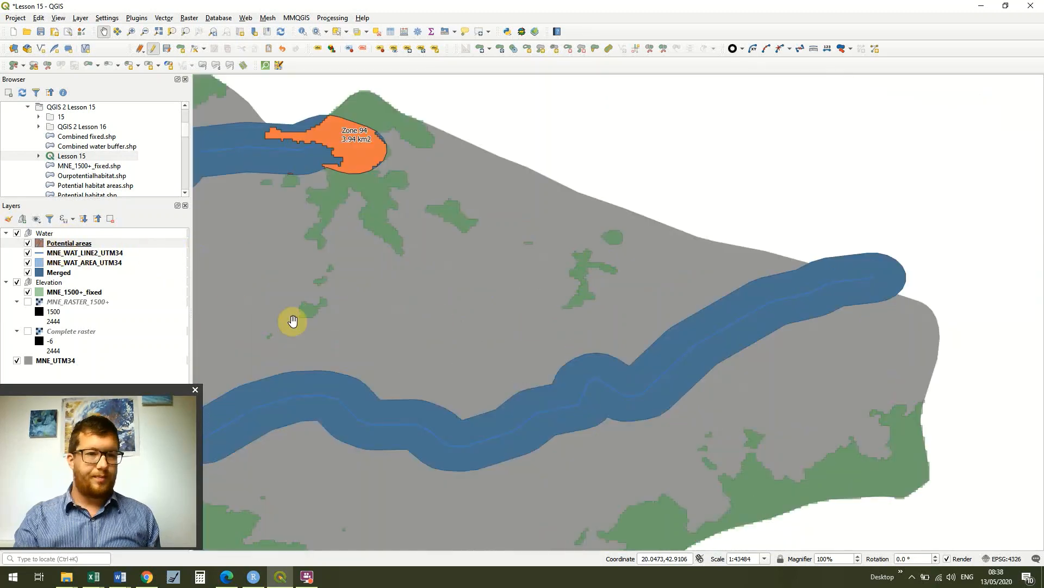
Zoom the map to the full extent of the MNE_UTM34 layer
{"action": "left_click", "coordinate": [65, 362]}
{"action": "right_click", "coordinate": [64, 362]}
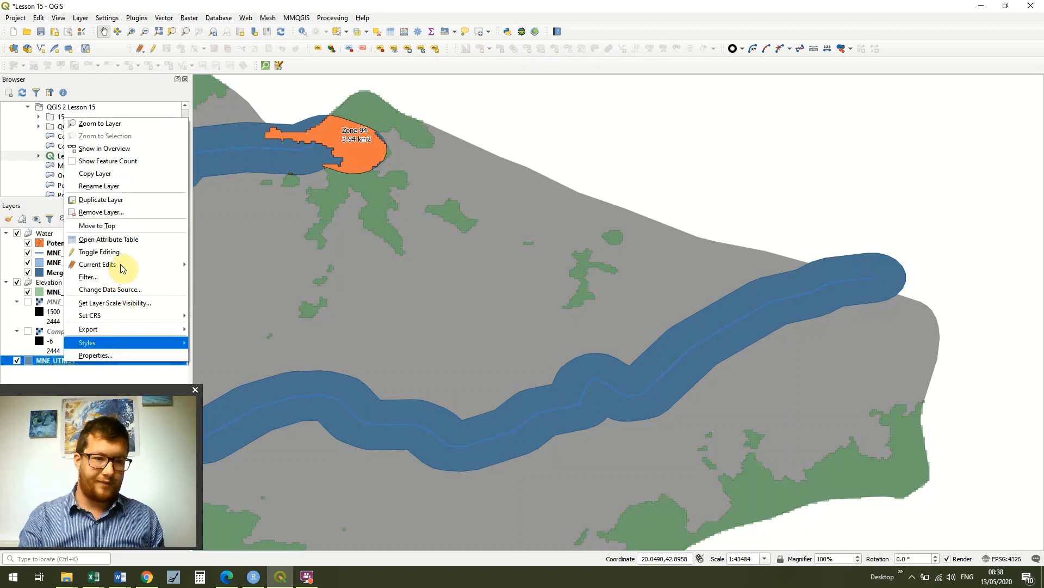
{"action": "left_click", "coordinate": [114, 124]}
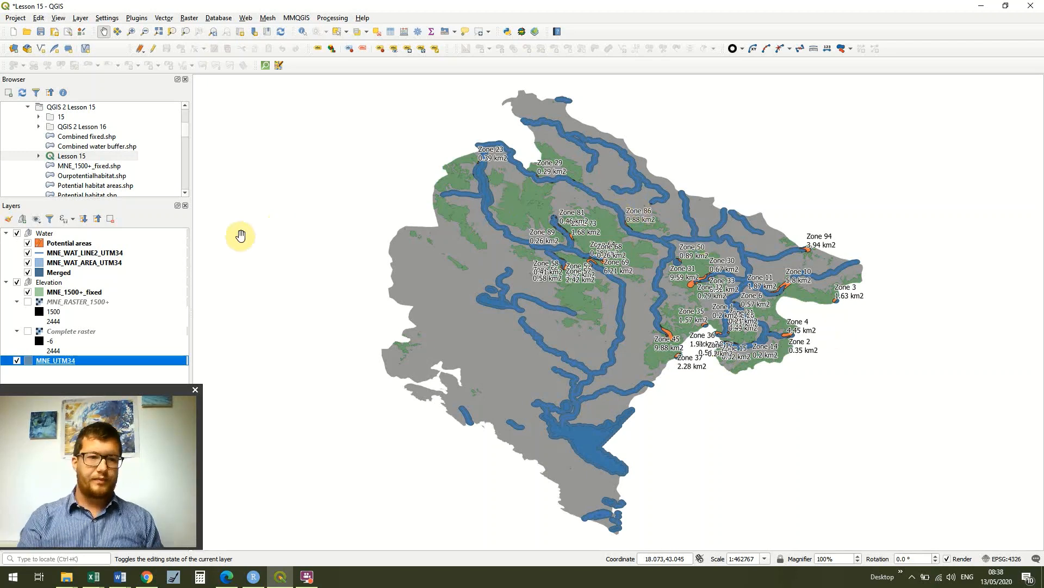
Enable scale dependent visibility in the label rendering settings of the Potential areas layer
{"action": "left_click", "coordinate": [42, 244]}
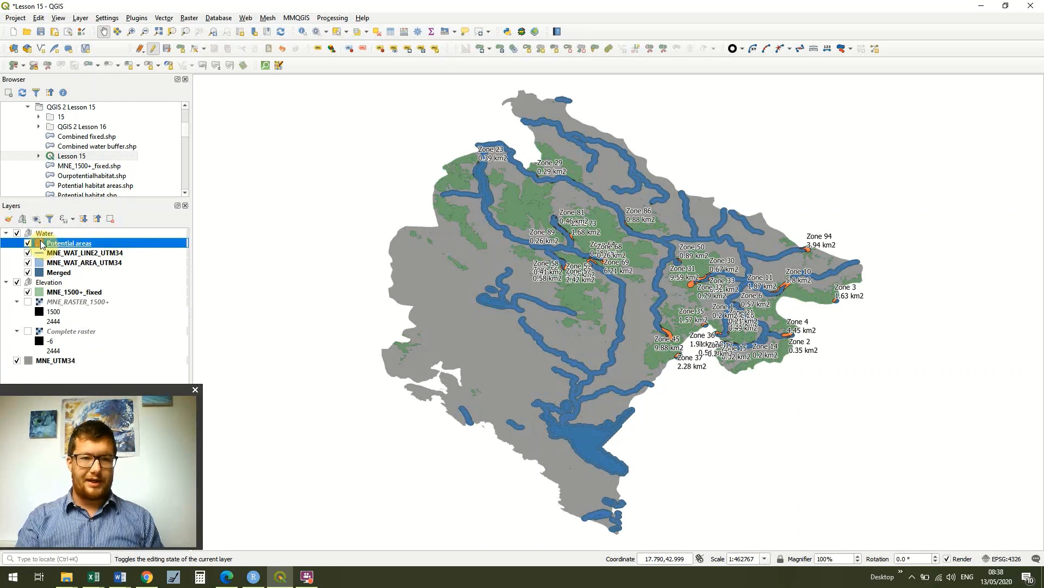
{"action": "double_click", "coordinate": [42, 244]}
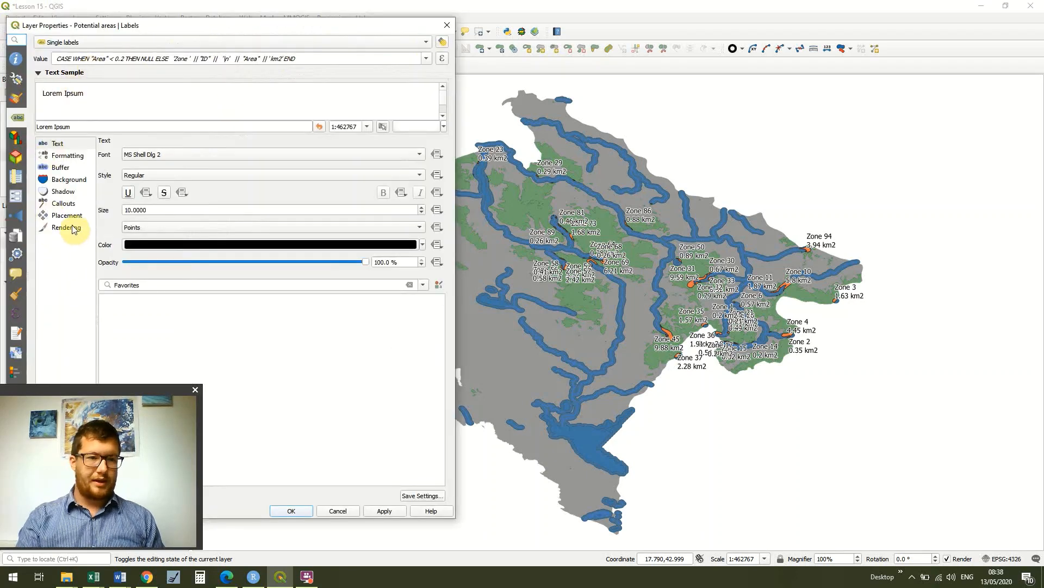
{"action": "left_click", "coordinate": [75, 228]}
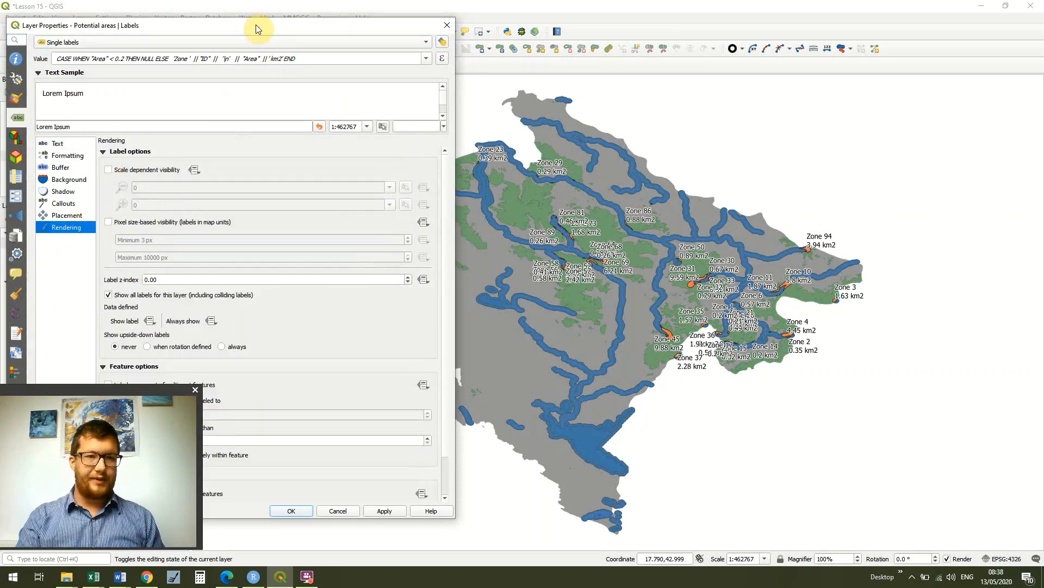
{"action": "left_click_drag", "start_coordinate": [253, 3], "coordinate": [252, 4]}
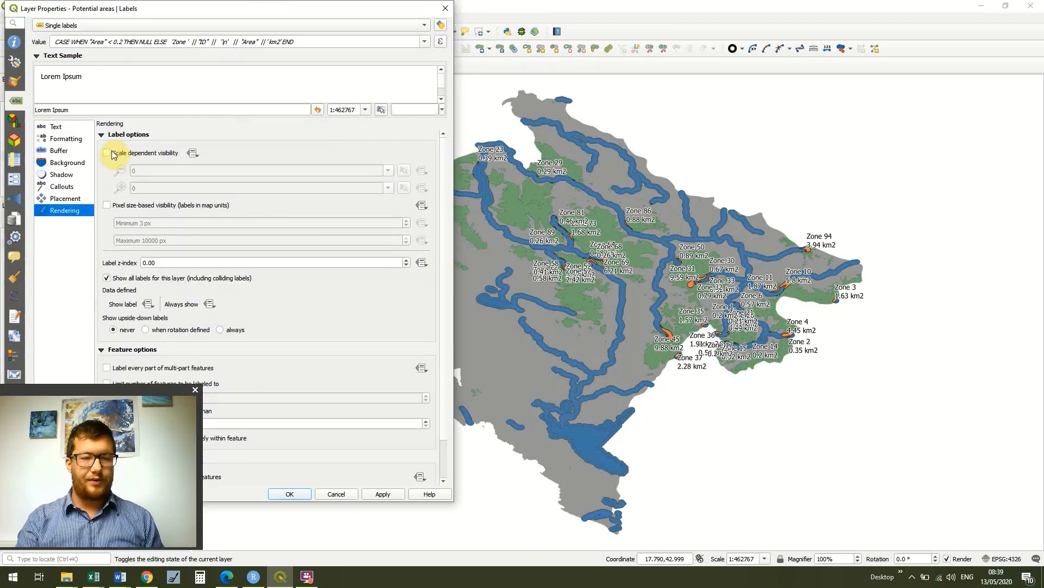
{"action": "left_click", "coordinate": [111, 154]}
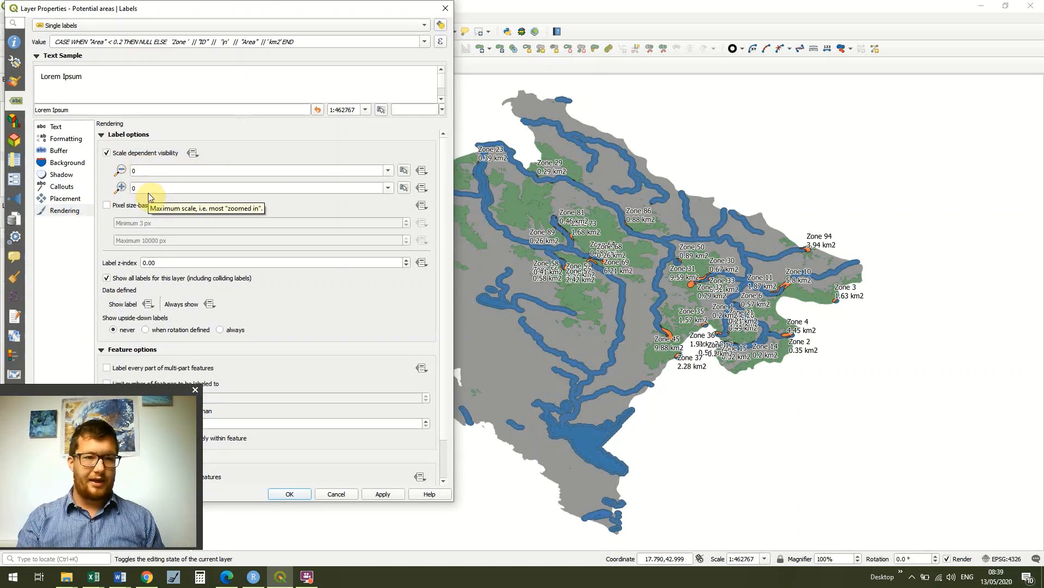
Try limiting the label visibility with a maximum (most zoomed-in) scale of 1:60000 and apply it
{"action": "left_click", "coordinate": [153, 190]}
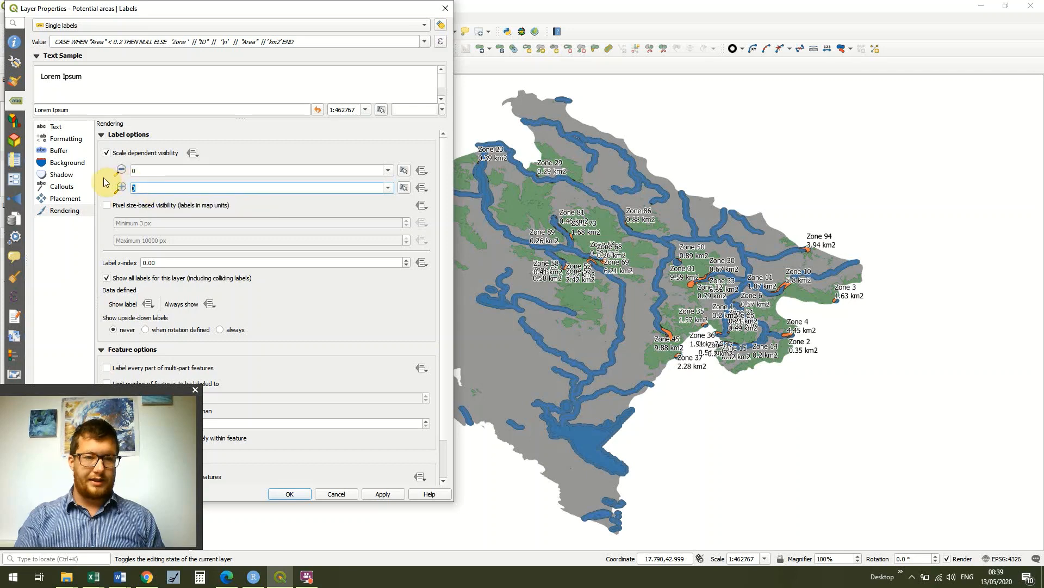
{"action": "type", "text": "60,"}
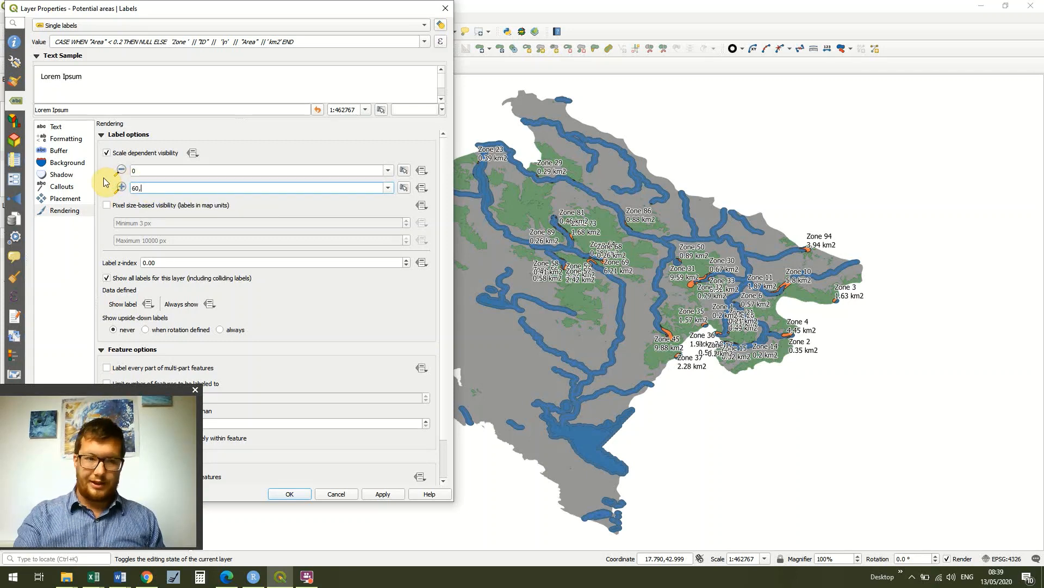
{"action": "type", "text": "000"}
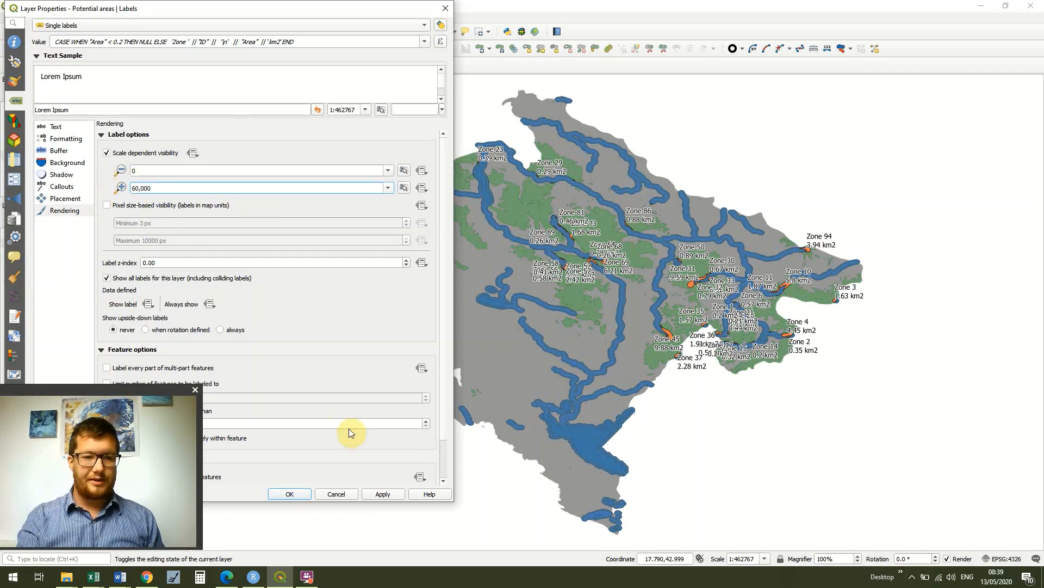
{"action": "left_click", "coordinate": [389, 494]}
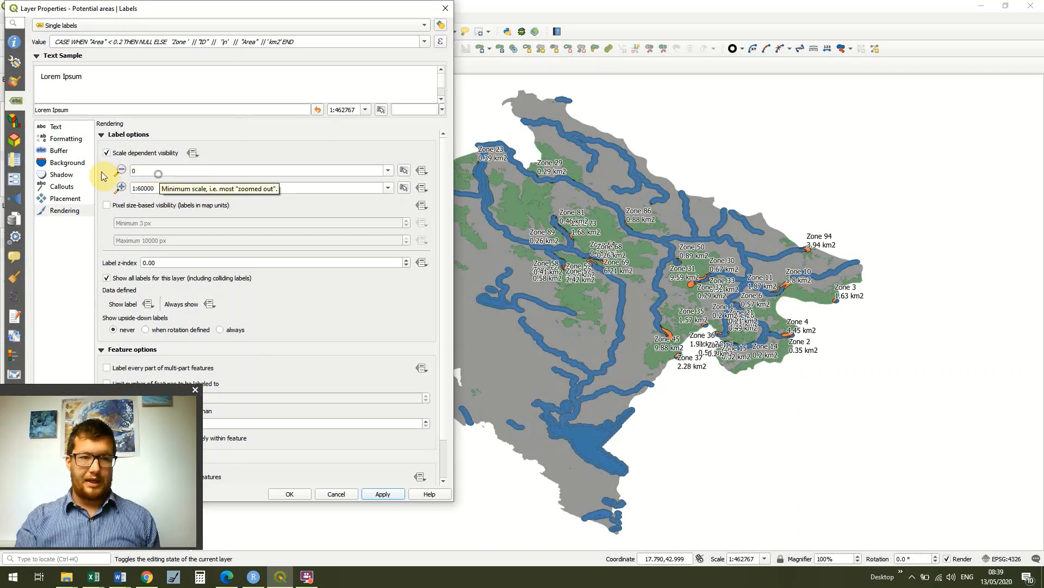
Set the labels' minimum (most zoomed-out) scale to 1:60000, reset the maximum scale to 0, and apply the changes
{"action": "left_click_drag", "start_coordinate": [158, 174], "coordinate": [102, 175]}
{"action": "type", "text": "60,000"}
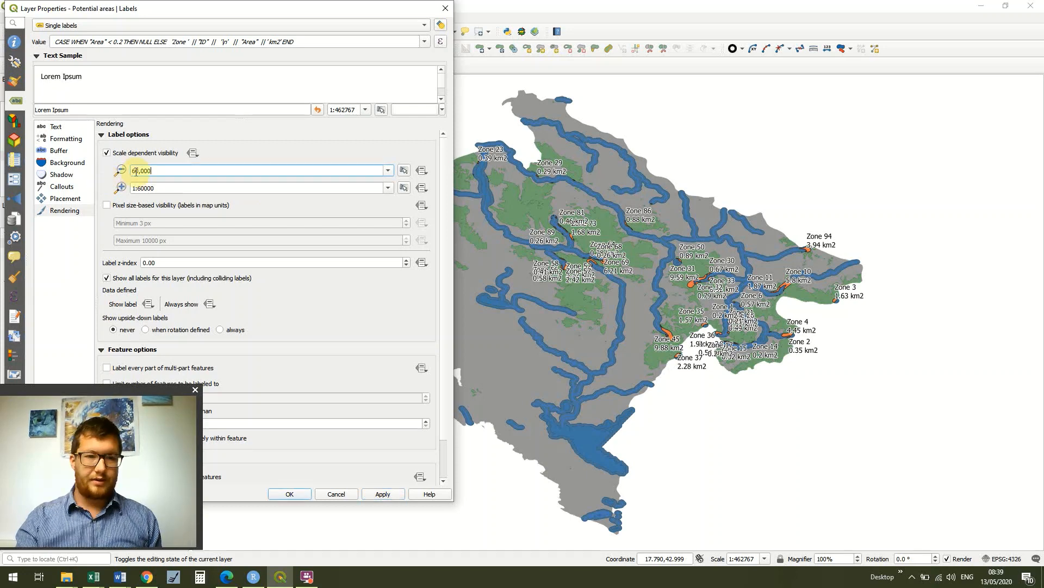
{"action": "left_click", "coordinate": [189, 188]}
{"action": "key", "text": "ctrl+a"}
{"action": "type", "text": "0"}
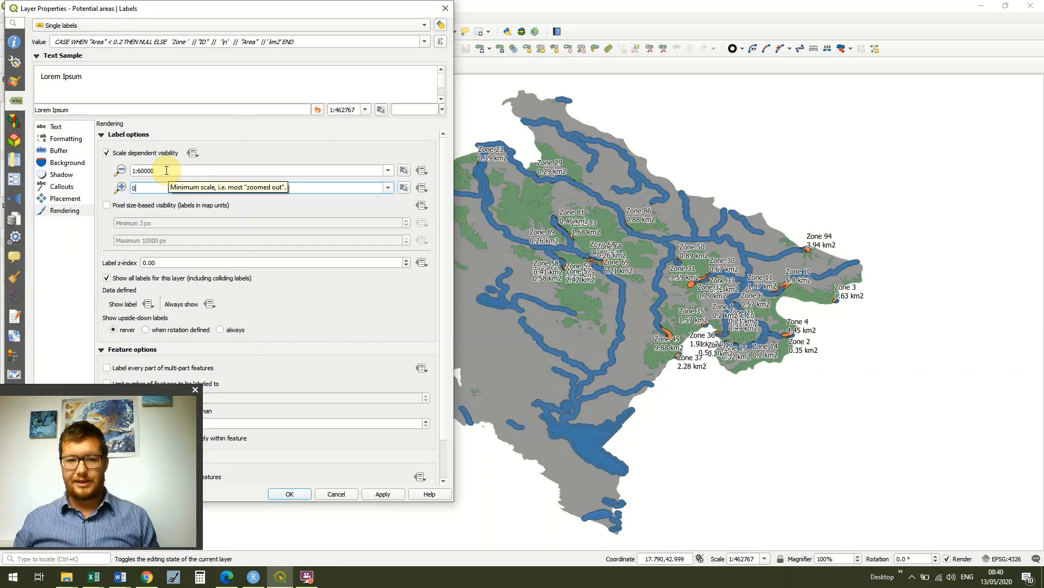
{"action": "left_click", "coordinate": [384, 494]}
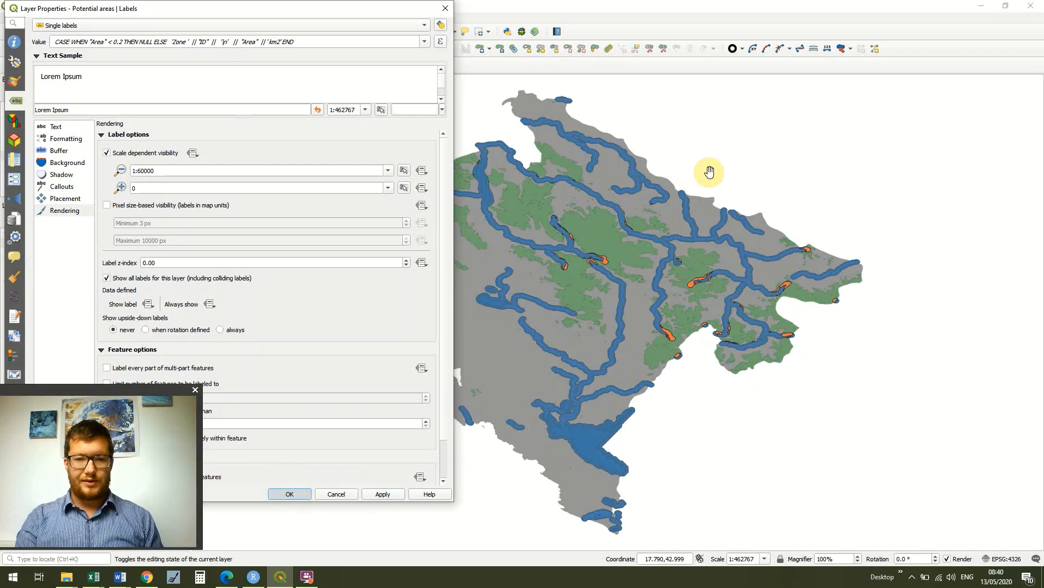
Close the layer properties, set the map scale to 1:60000, and check the potential areas for labels
{"action": "left_click_drag", "start_coordinate": [710, 173], "coordinate": [651, 272]}
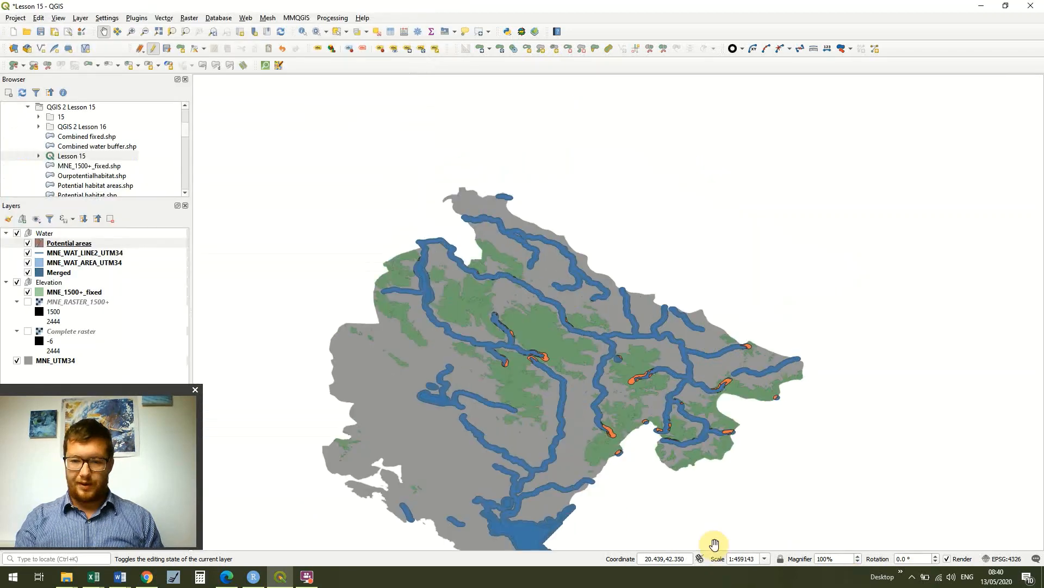
{"action": "left_click", "coordinate": [737, 560]}
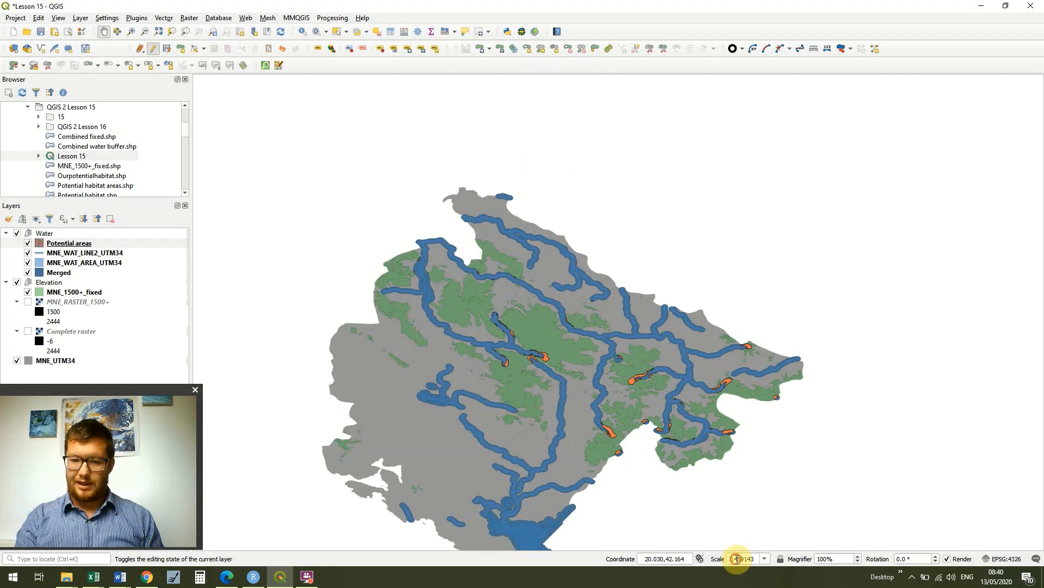
{"action": "double_click", "coordinate": [753, 559]}
{"action": "type", "text": "60"}
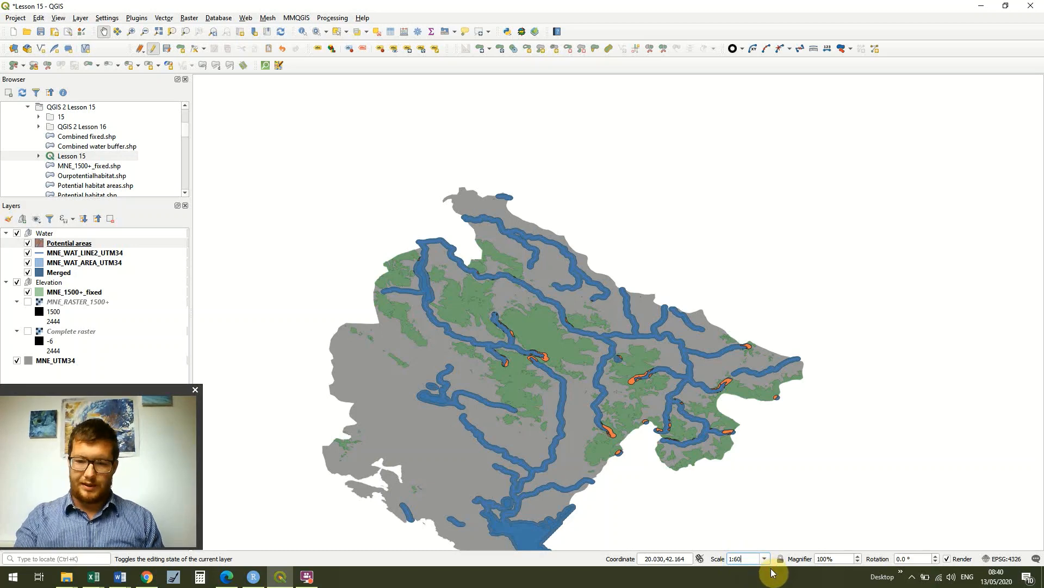
{"action": "type", "text": "000"}
{"action": "key", "text": "Return"}
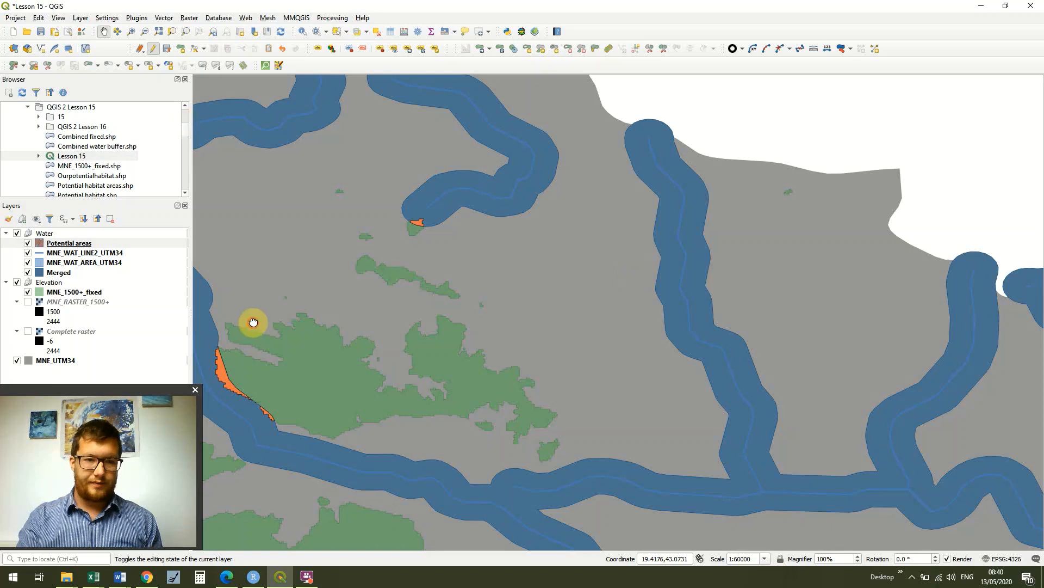
{"action": "left_click_drag", "start_coordinate": [252, 322], "coordinate": [388, 153]}
{"action": "left_click_drag", "start_coordinate": [530, 380], "coordinate": [650, 243]}
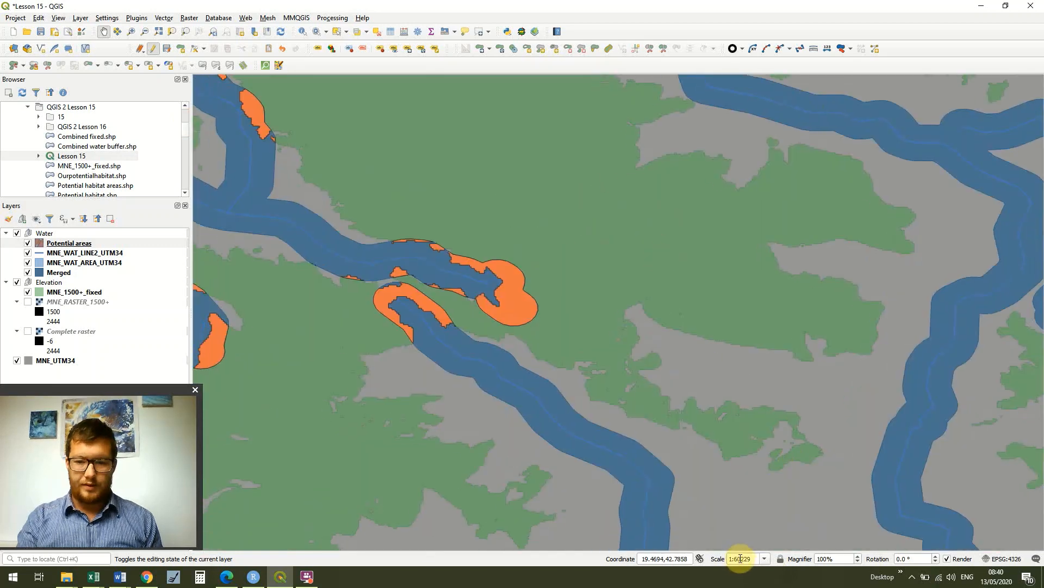
Set the map scale to 1:58000 to check the label visibility just inside the scale limit
{"action": "left_click_drag", "start_coordinate": [734, 558], "coordinate": [755, 556]}
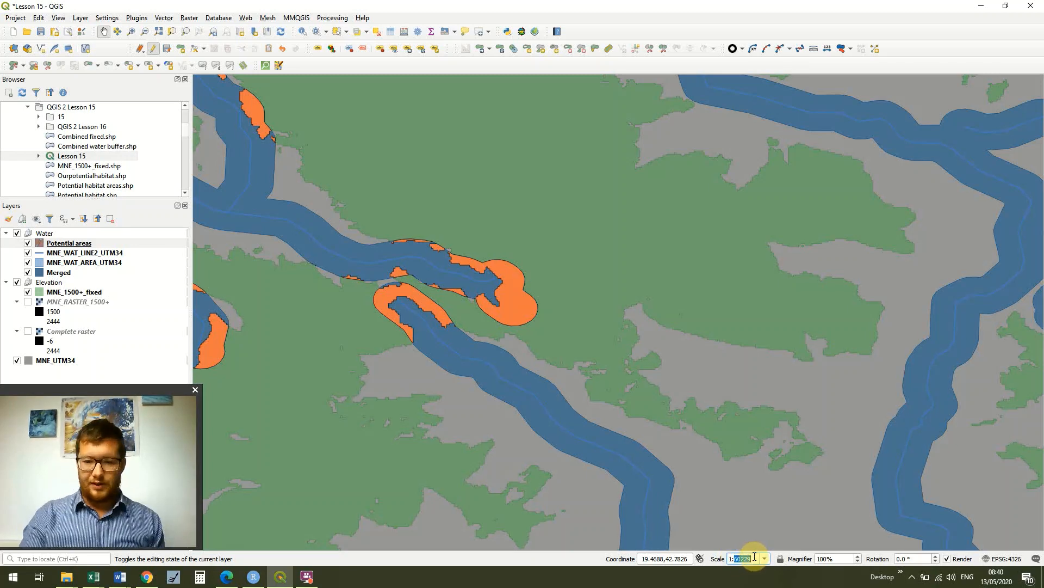
{"action": "type", "text": "58"}
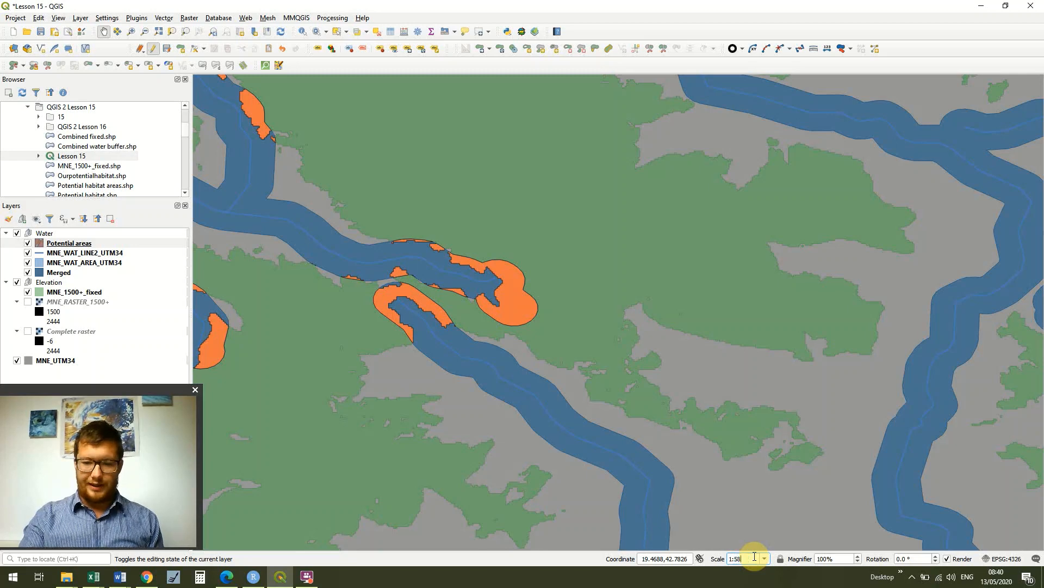
{"action": "type", "text": "000"}
{"action": "key", "text": "Return"}
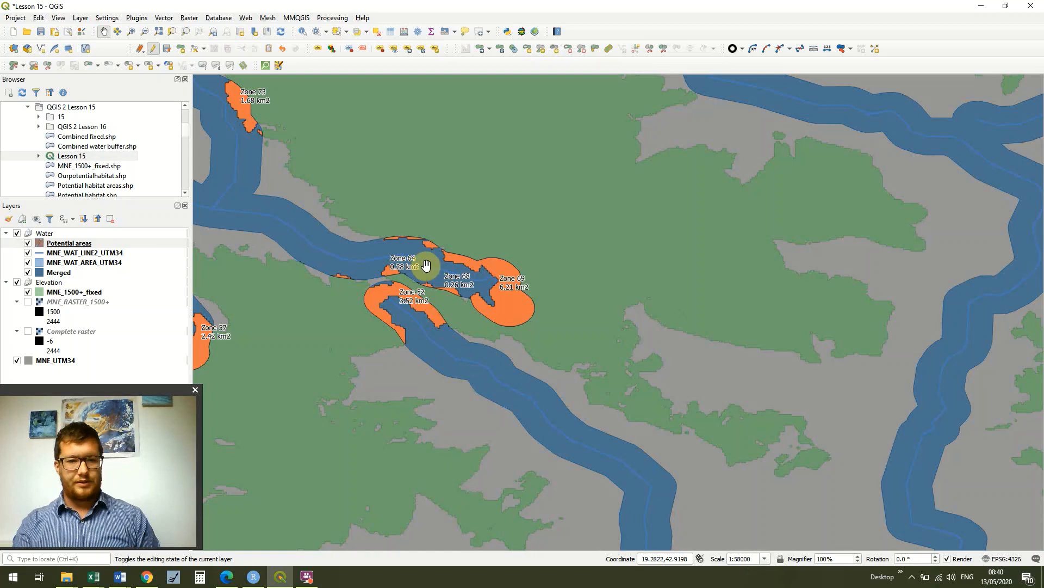
Compare the zone label visibility at map scales of 1:60000 and 1:60001
{"action": "left_click", "coordinate": [752, 558]}
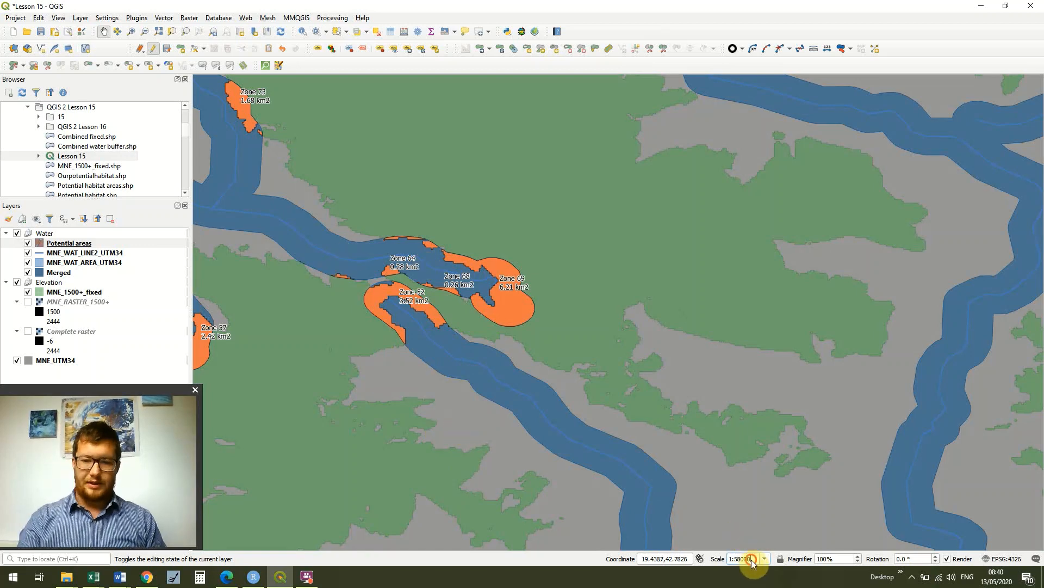
{"action": "double_click", "coordinate": [740, 558]}
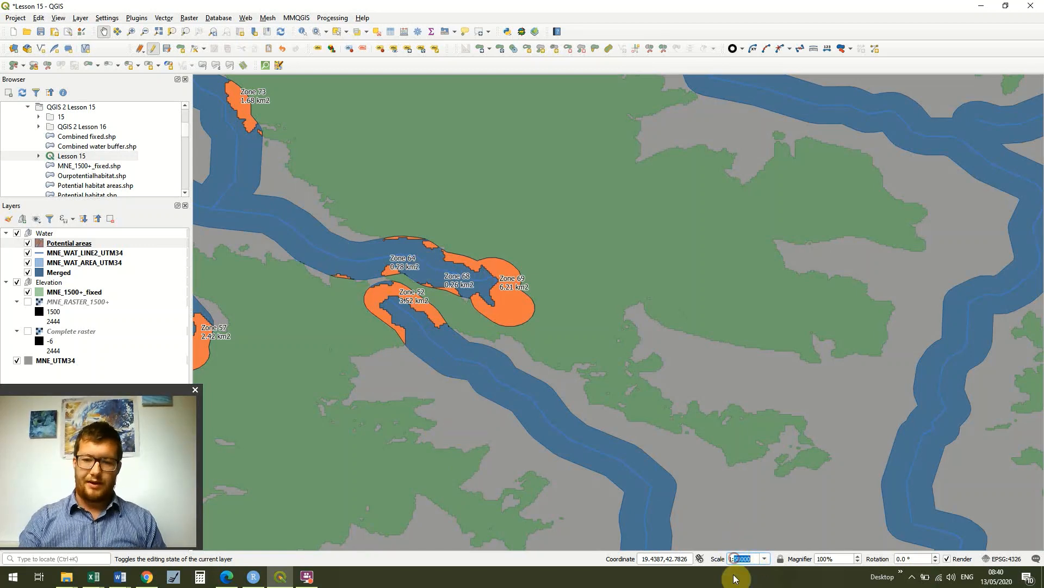
{"action": "type", "text": "60000"}
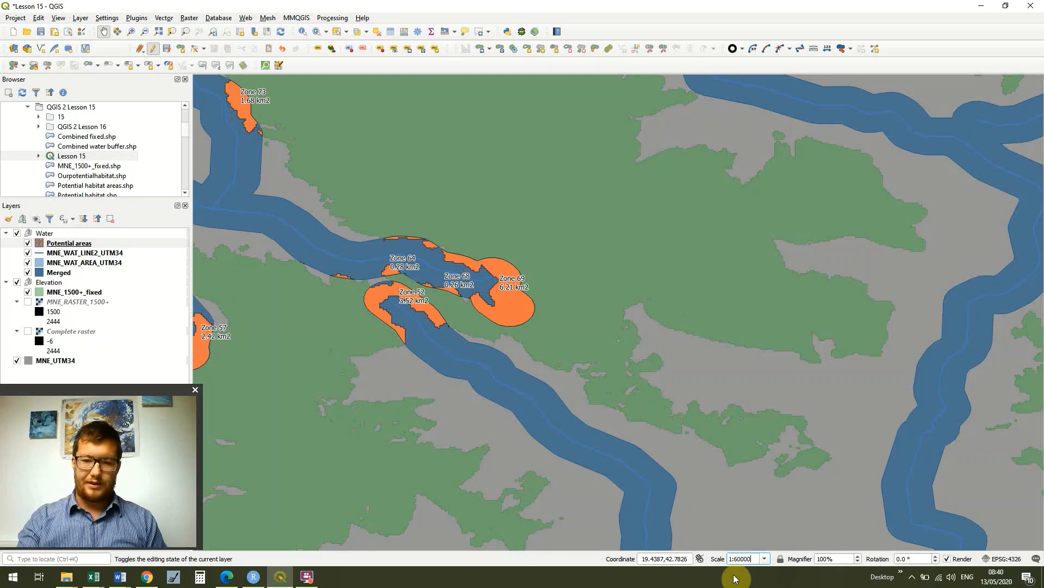
{"action": "key", "text": "Return"}
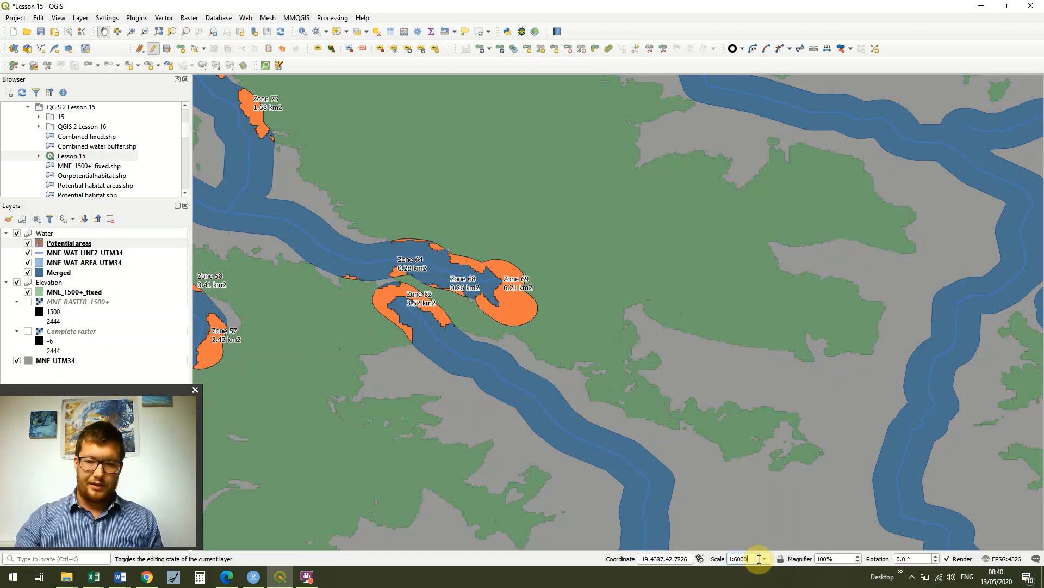
{"action": "type", "text": "1"}
{"action": "key", "text": "Return"}
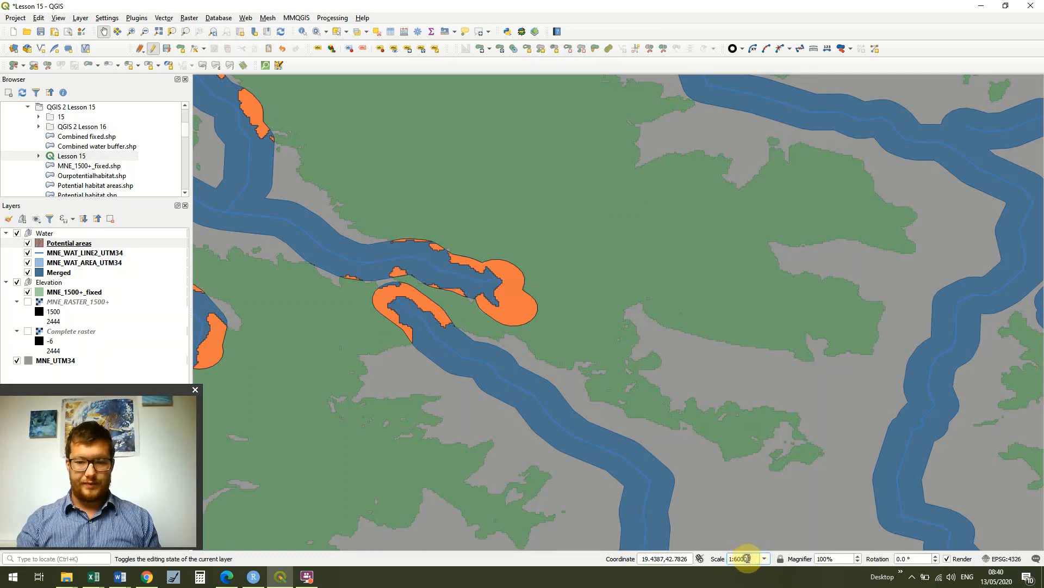
Set the map scale back to 1:60000
{"action": "right_click", "coordinate": [752, 561]}
{"action": "left_click", "coordinate": [753, 558]}
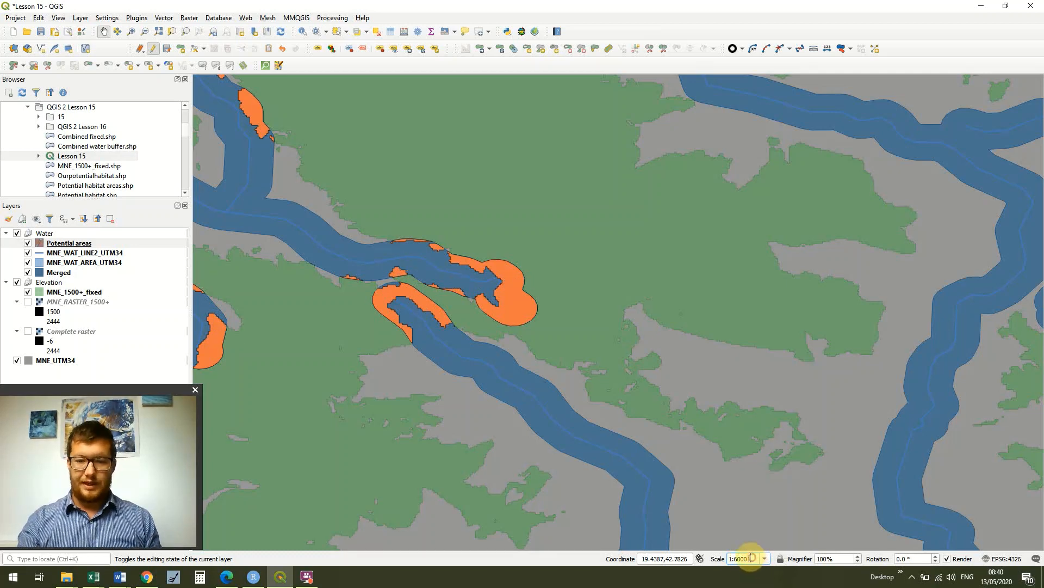
{"action": "key", "text": "BackSpace"}
{"action": "type", "text": "0"}
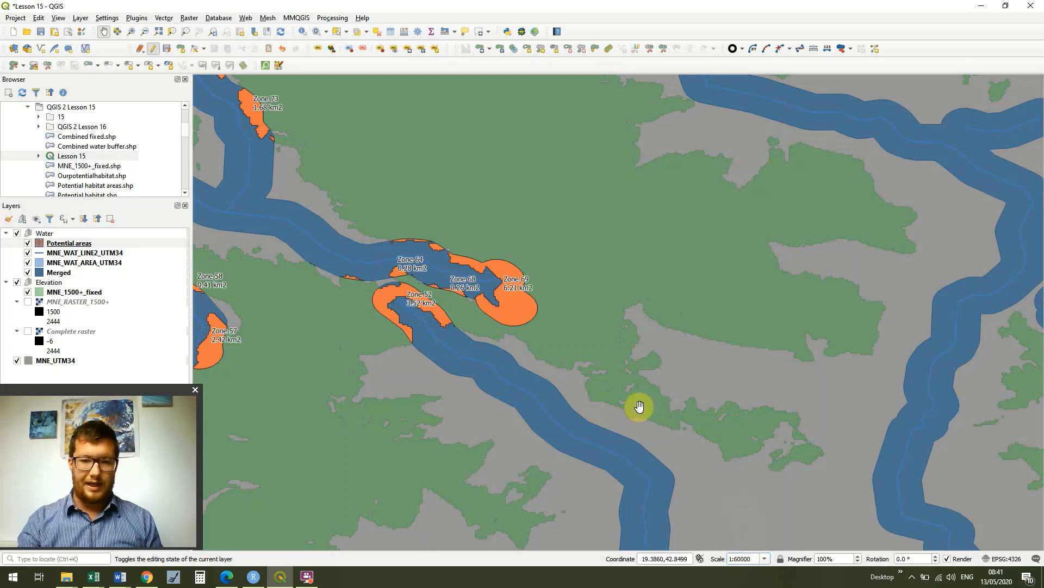
Examine how the zone labels behave across the neighbouring river areas while staying near the 1:60000 scale limit
{"action": "left_click_drag", "start_coordinate": [588, 369], "coordinate": [741, 378]}
{"action": "left_click_drag", "start_coordinate": [429, 246], "coordinate": [577, 356]}
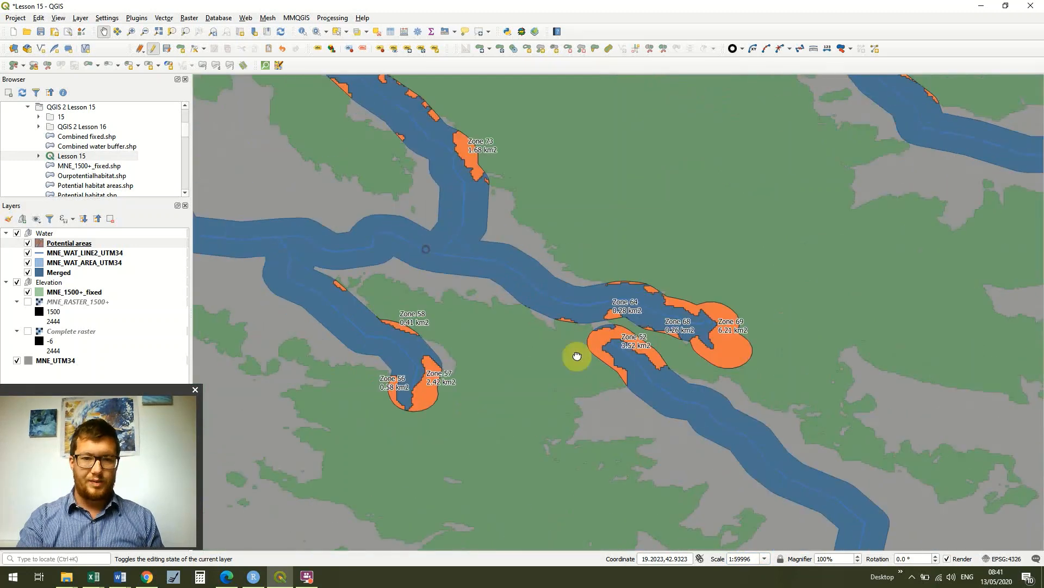
{"action": "left_click_drag", "start_coordinate": [870, 256], "coordinate": [589, 179]}
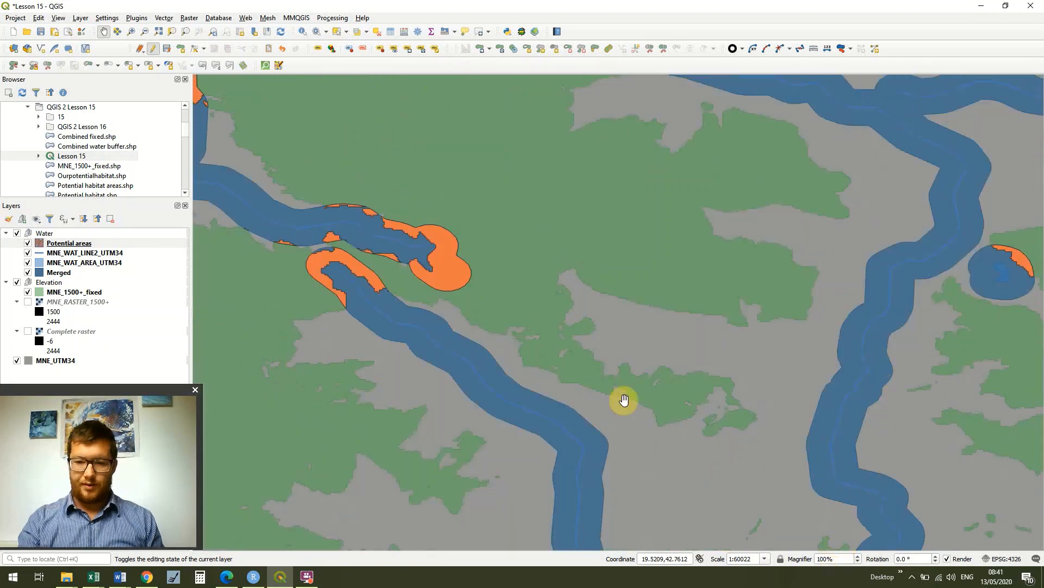
{"action": "left_click_drag", "start_coordinate": [361, 254], "coordinate": [625, 343]}
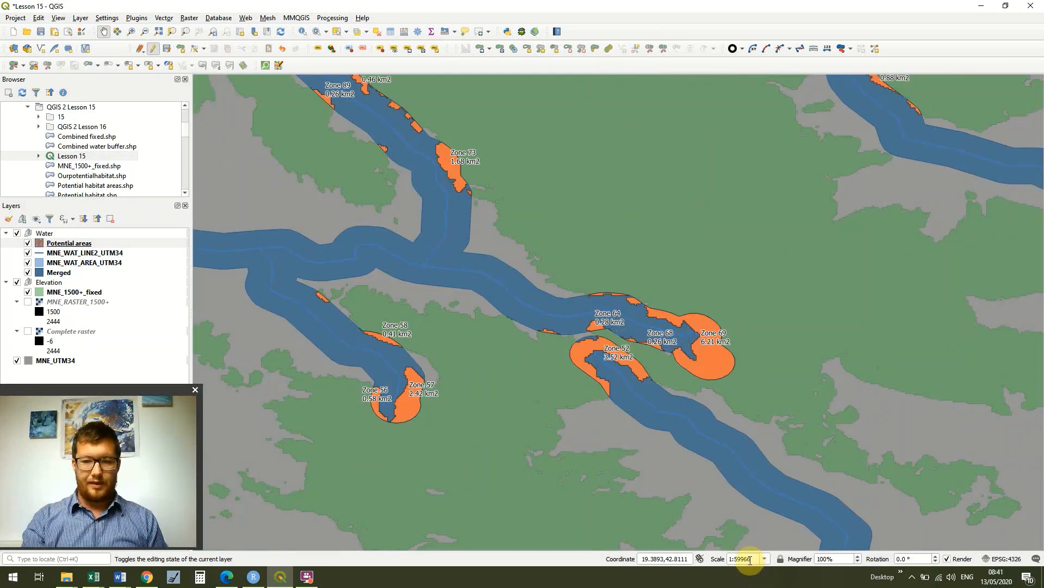
{"action": "left_click_drag", "start_coordinate": [846, 427], "coordinate": [782, 290]}
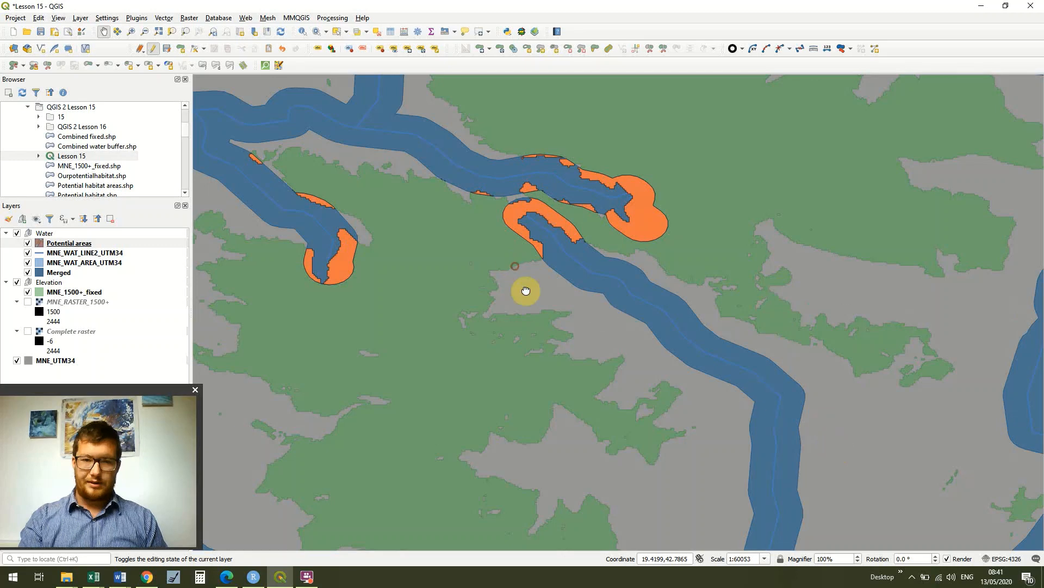
{"action": "left_click_drag", "start_coordinate": [513, 267], "coordinate": [638, 521]}
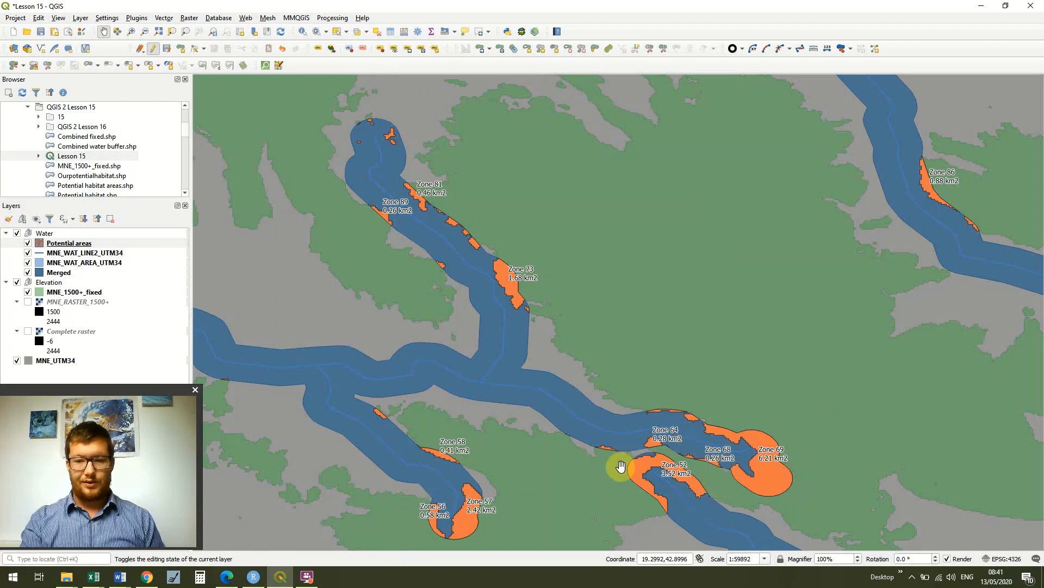
{"action": "left_click_drag", "start_coordinate": [636, 471], "coordinate": [624, 305]}
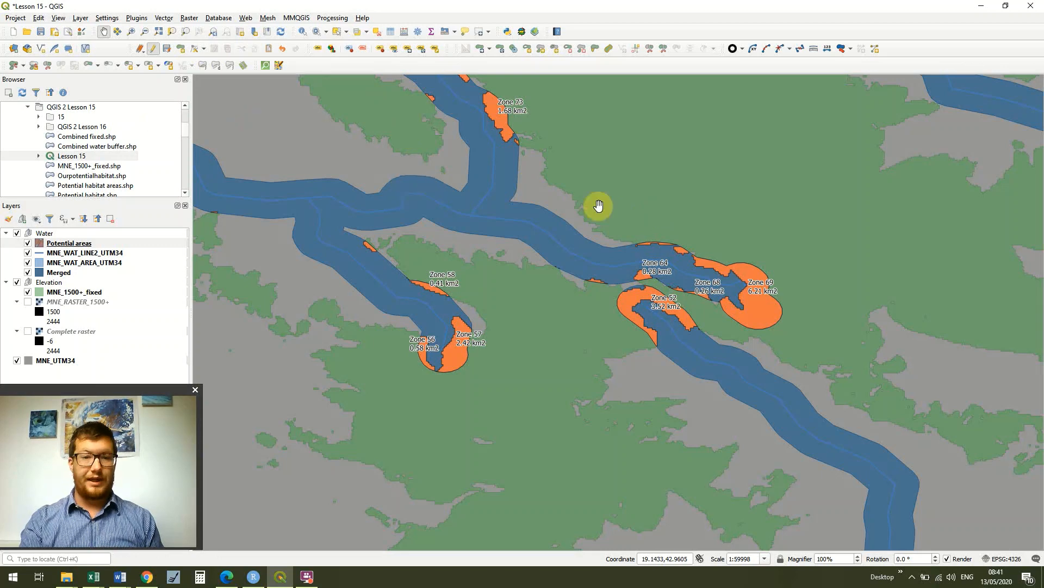
{"action": "left_click_drag", "start_coordinate": [638, 232], "coordinate": [591, 342]}
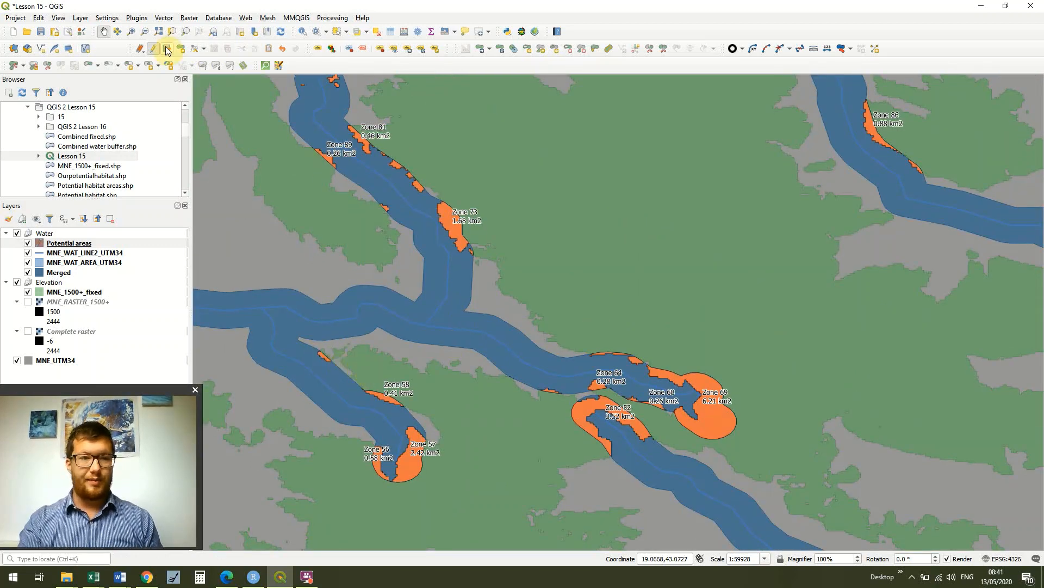
{"action": "left_click_drag", "start_coordinate": [543, 454], "coordinate": [517, 374]}
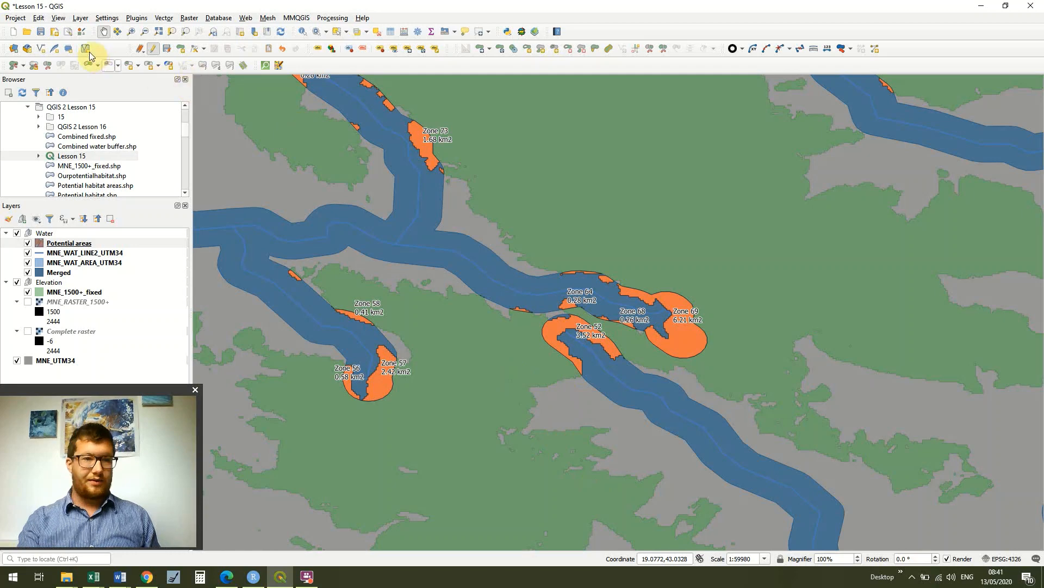
{"action": "left_click", "coordinate": [145, 32]}
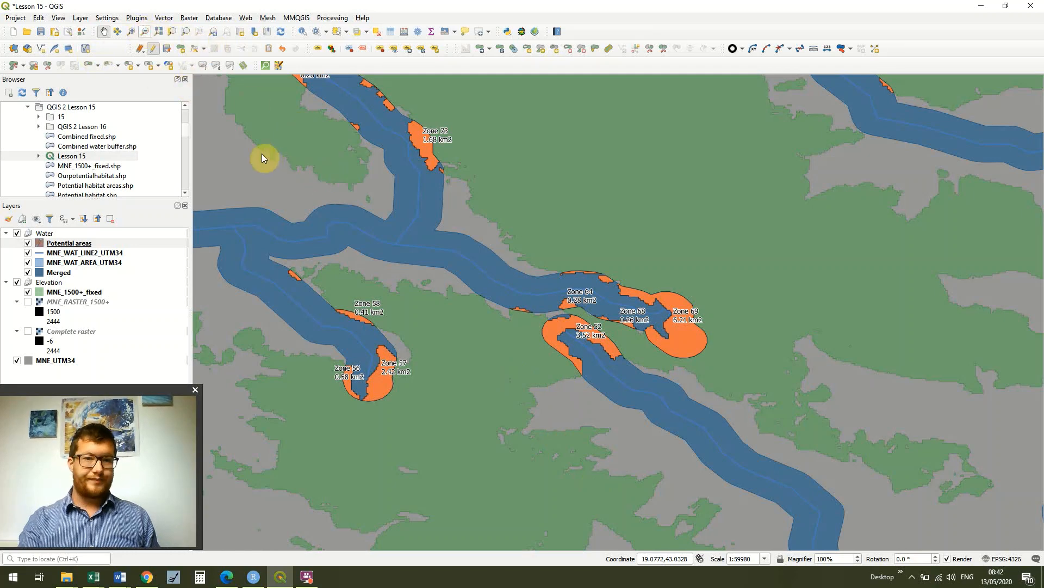
In the Potential areas layer's label properties, set the minimum (most zoomed-out) scale to 1:40000
{"action": "left_click", "coordinate": [40, 244]}
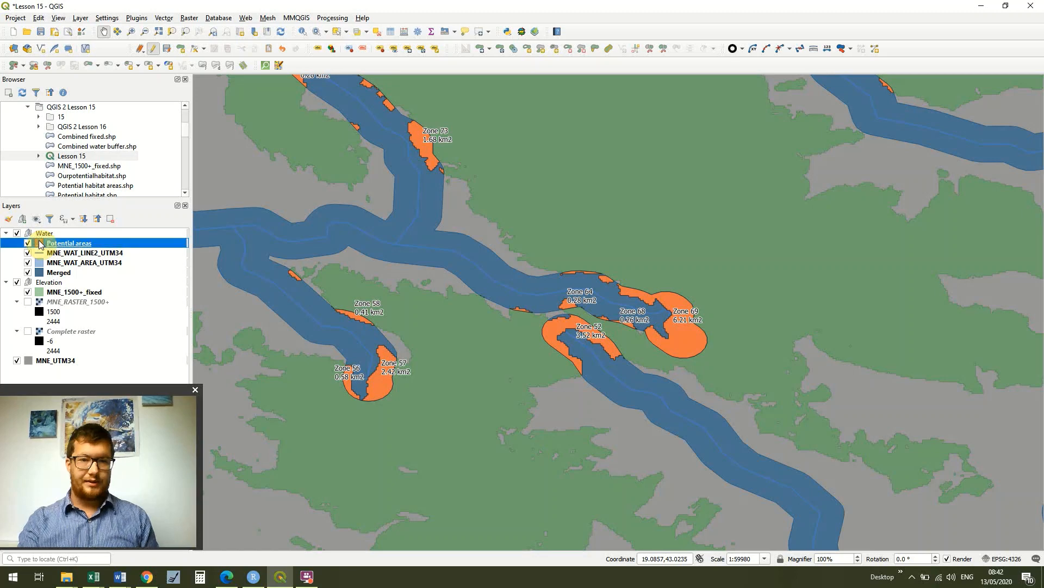
{"action": "double_click", "coordinate": [40, 243]}
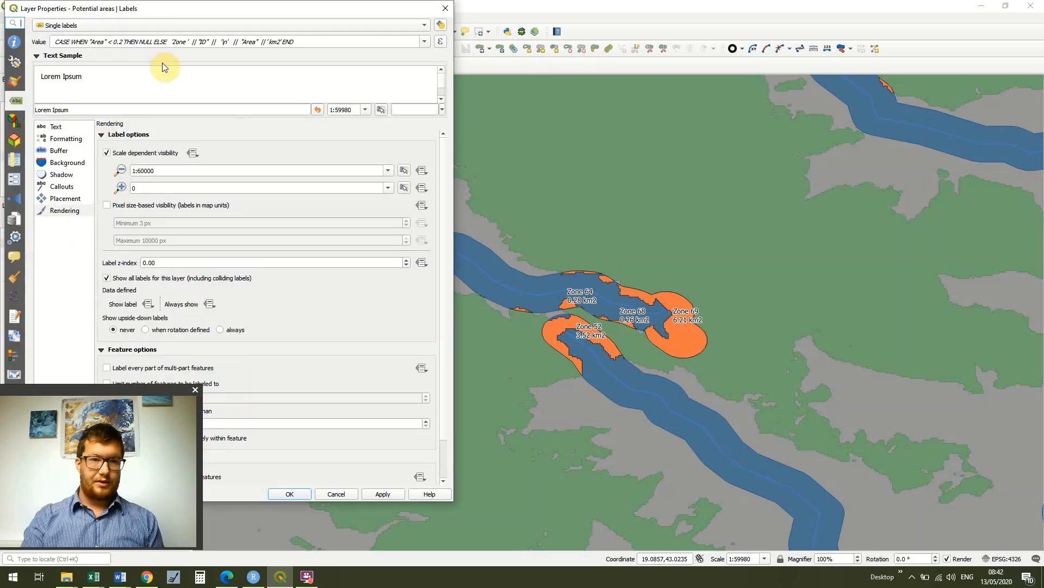
{"action": "left_click", "coordinate": [138, 170]}
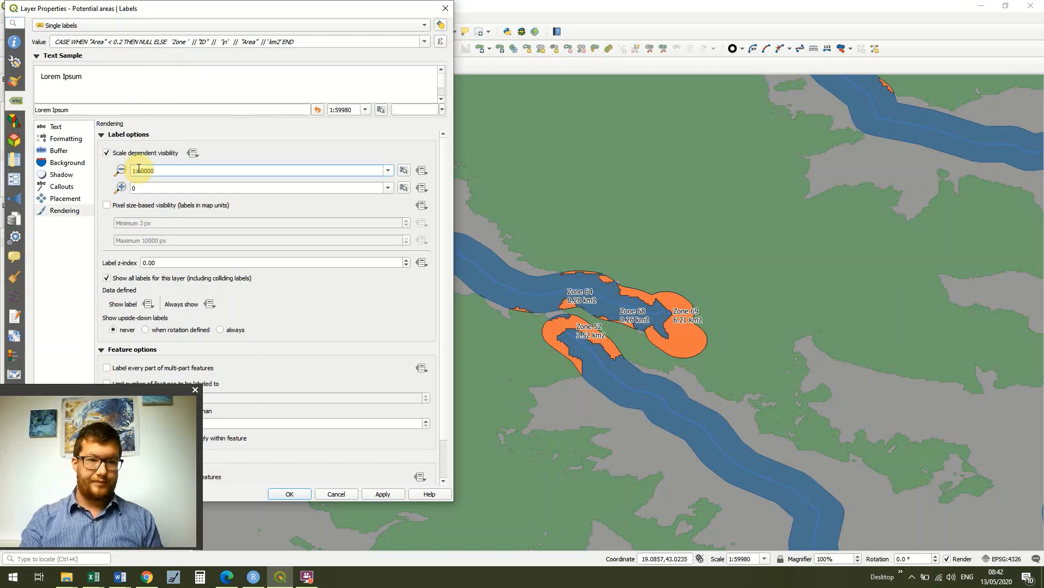
{"action": "key", "text": "Delete"}
{"action": "type", "text": "3"}
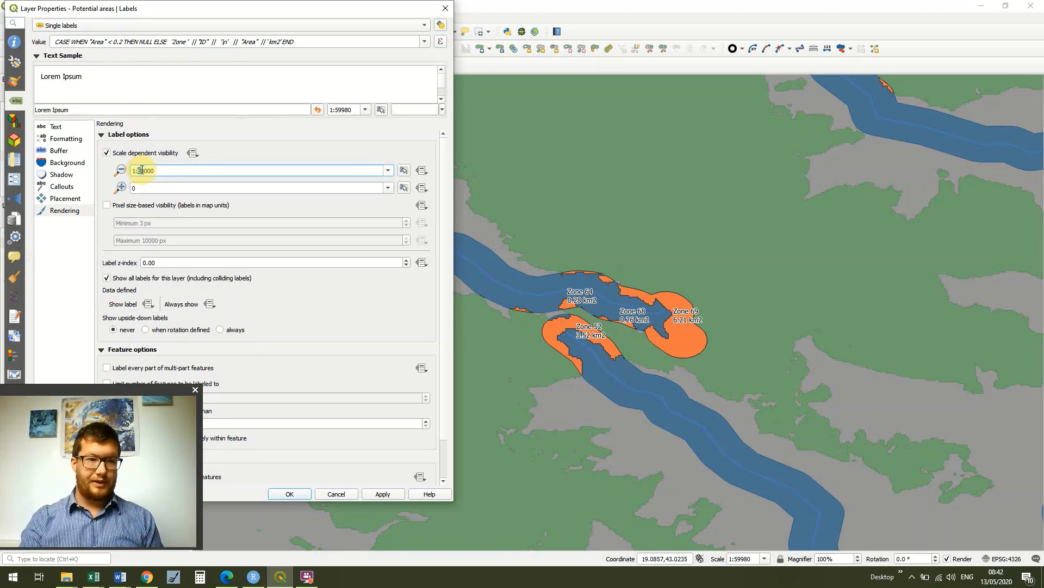
{"action": "key", "text": "BackSpace"}
{"action": "type", "text": "4"}
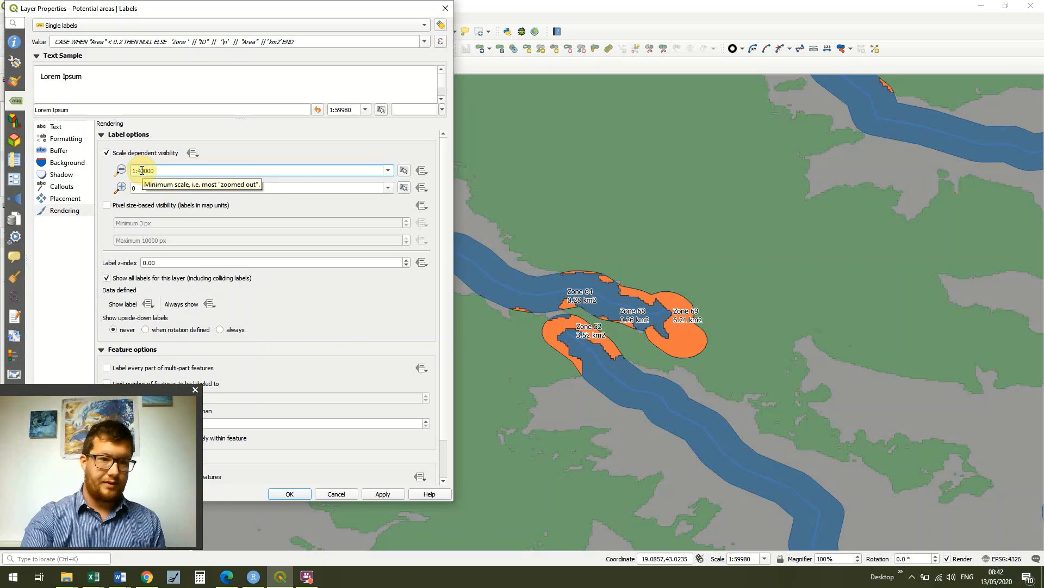
Change the Area threshold in the label expression to 0.1, apply it, and close the layer properties
{"action": "left_click", "coordinate": [123, 41]}
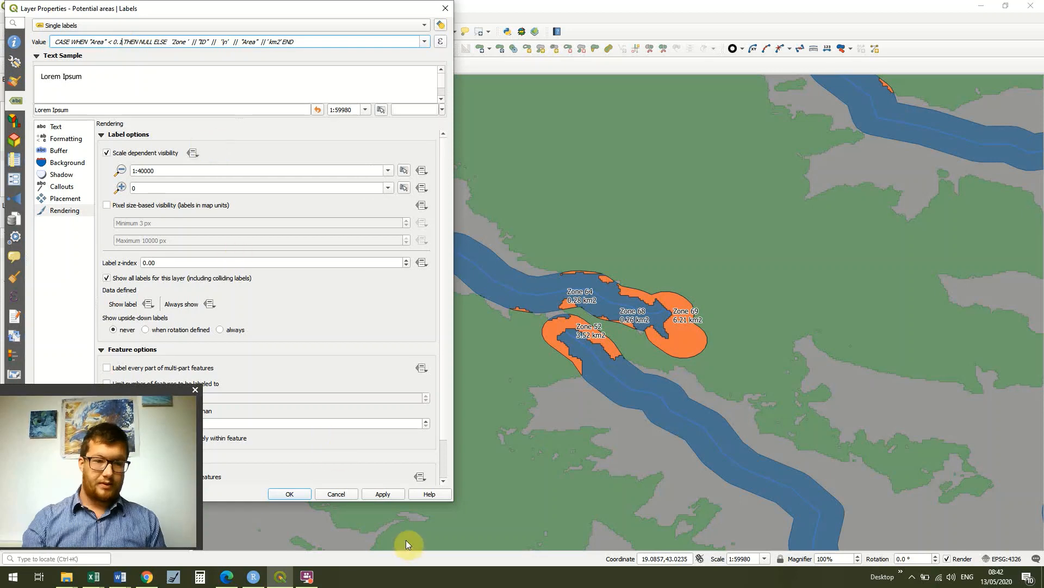
{"action": "left_click", "coordinate": [380, 494]}
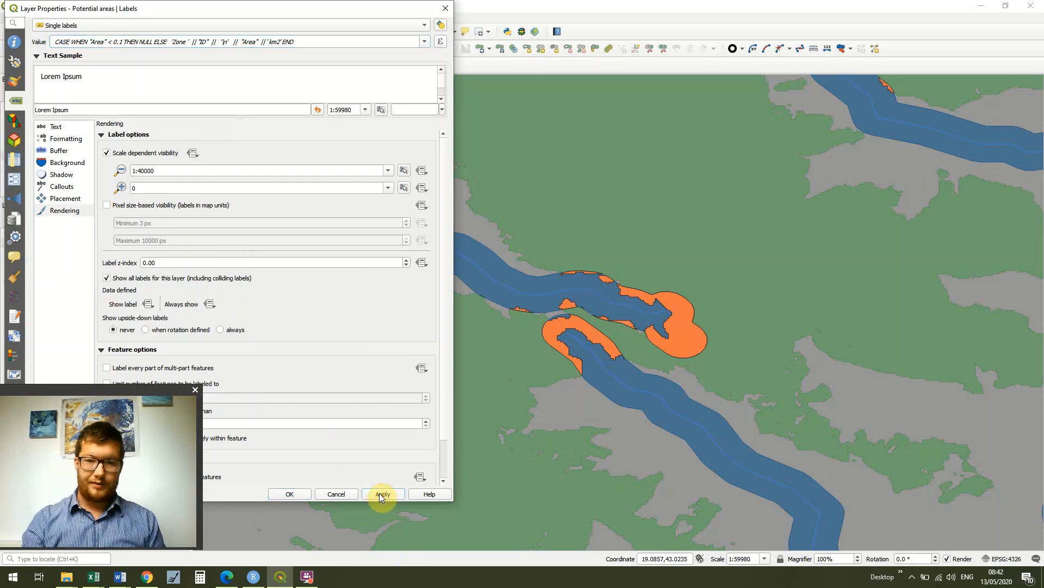
{"action": "left_click", "coordinate": [298, 492]}
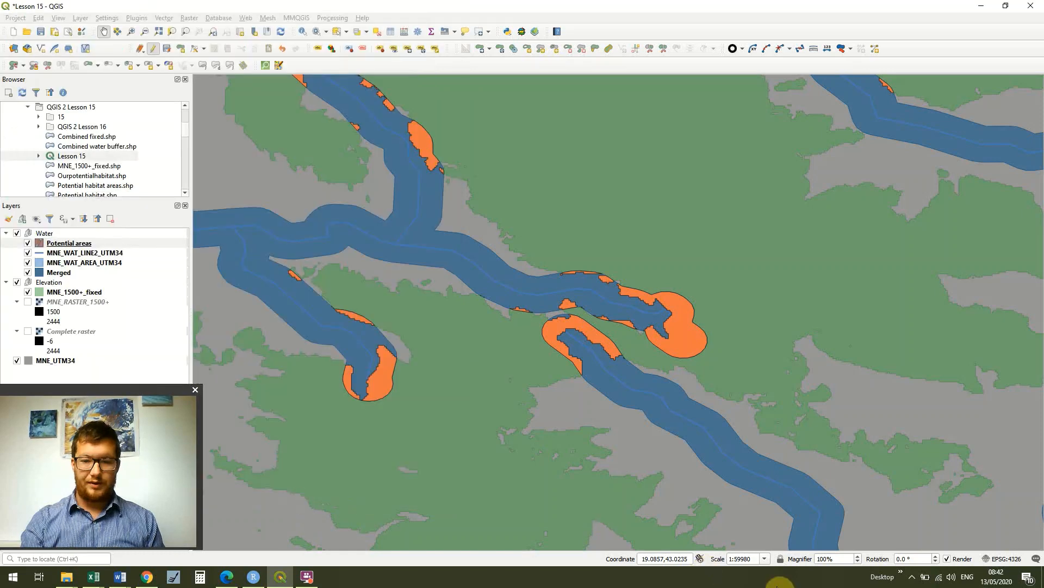
Set the map scale to 1:40000 and check the labels on the potential areas, including the smaller zones
{"action": "left_click", "coordinate": [734, 556]}
{"action": "right_click", "coordinate": [746, 559]}
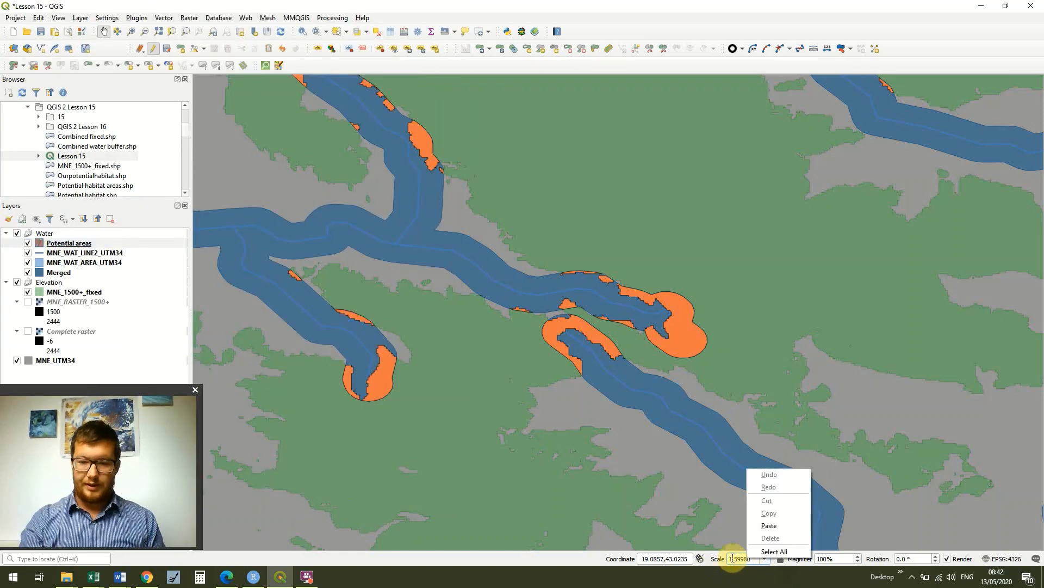
{"action": "left_click", "coordinate": [732, 558]}
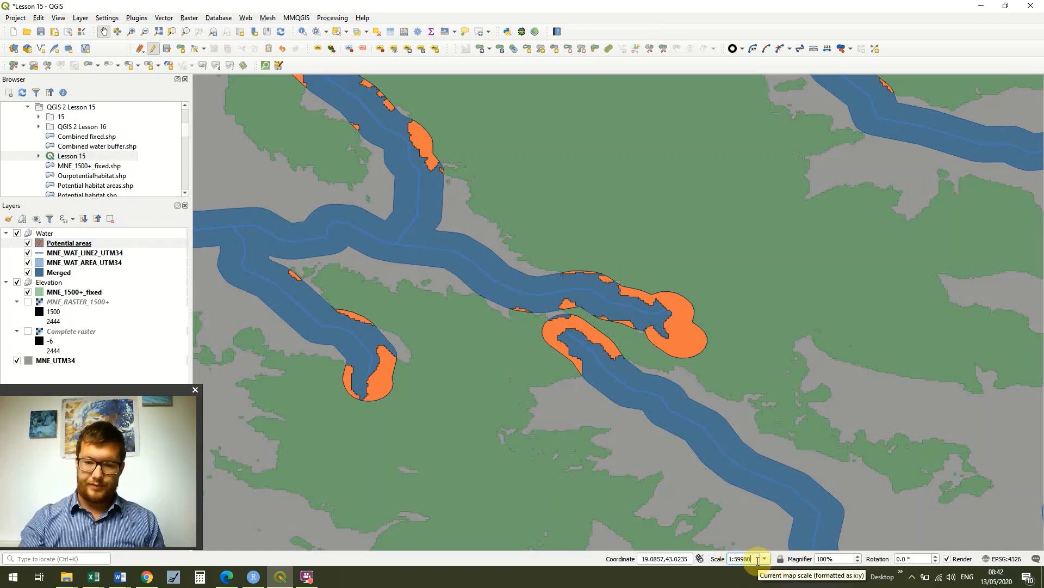
{"action": "key", "text": "BackSpace"}
{"action": "key", "text": "BackSpace"}
{"action": "key", "text": "BackSpace"}
{"action": "key", "text": "BackSpace"}
{"action": "key", "text": "BackSpace"}
{"action": "type", "text": "40000"}
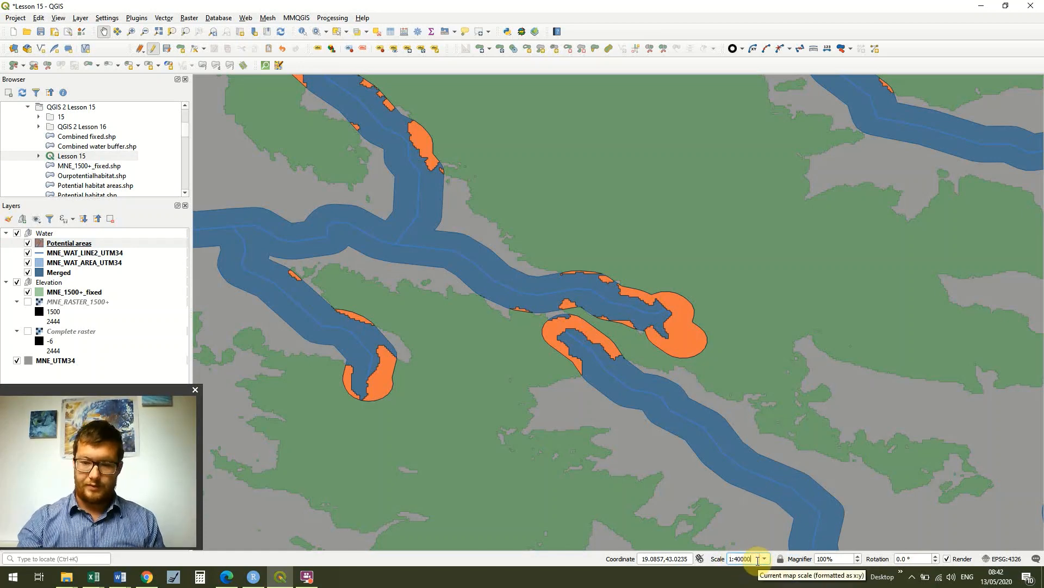
{"action": "key", "text": "Return"}
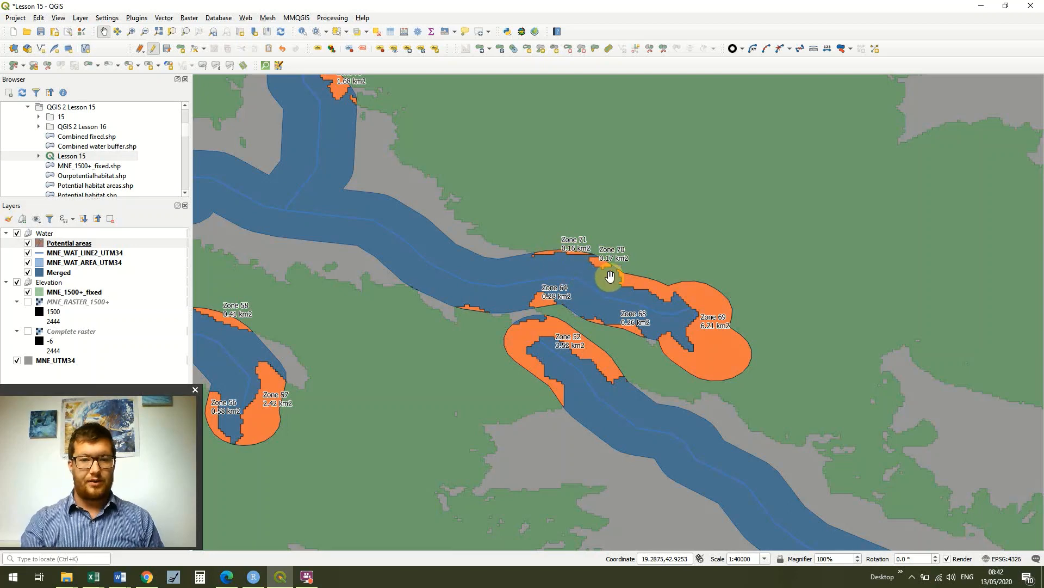
{"action": "left_click_drag", "start_coordinate": [384, 372], "coordinate": [564, 393]}
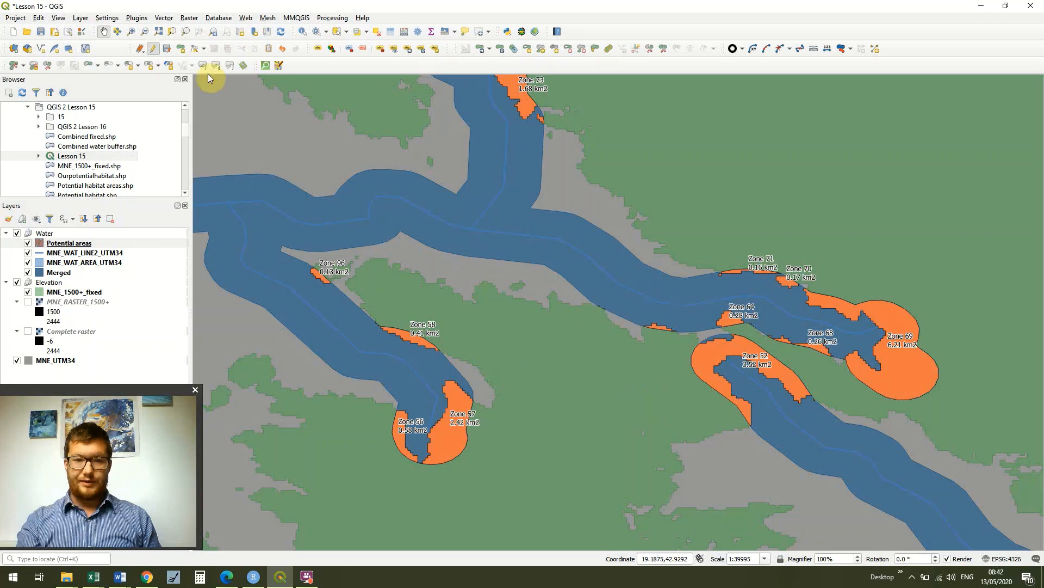
Zoom the map out well past 1:40000 to check the label visibility beyond the new scale limit
{"action": "left_click", "coordinate": [144, 31]}
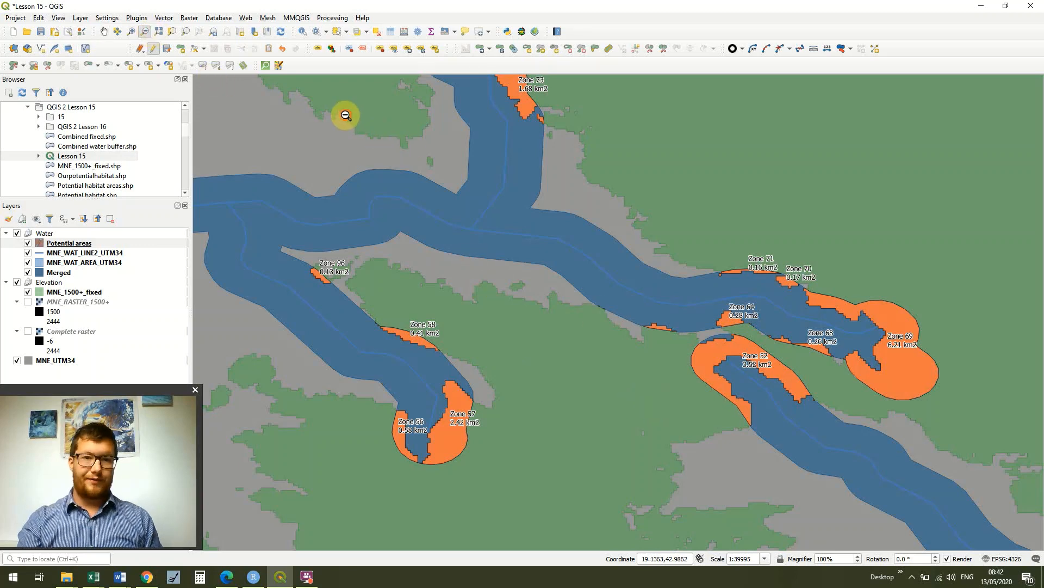
{"action": "left_click_drag", "start_coordinate": [345, 115], "coordinate": [571, 377]}
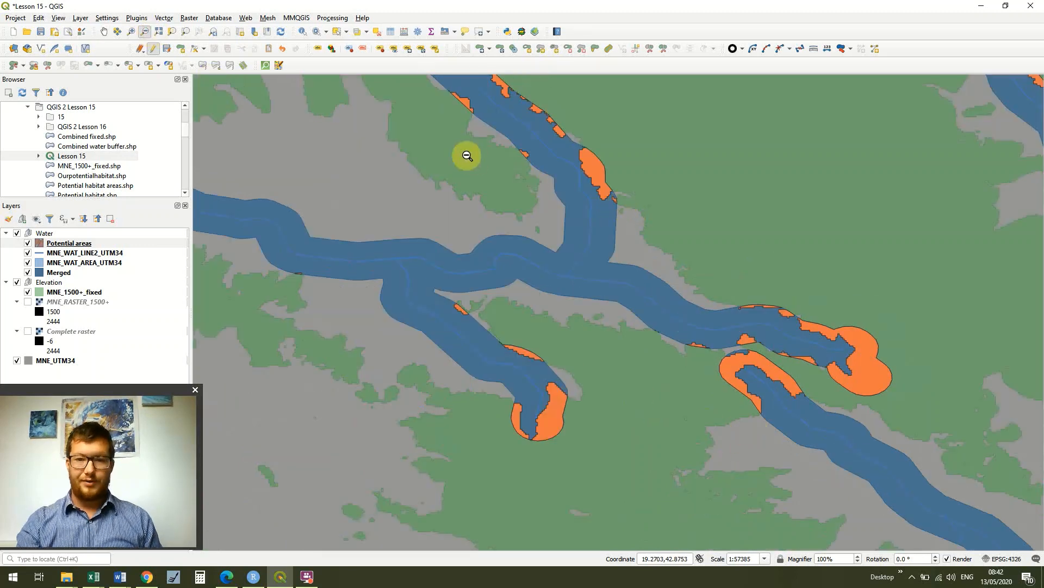
{"action": "left_click_drag", "start_coordinate": [467, 157], "coordinate": [527, 188]}
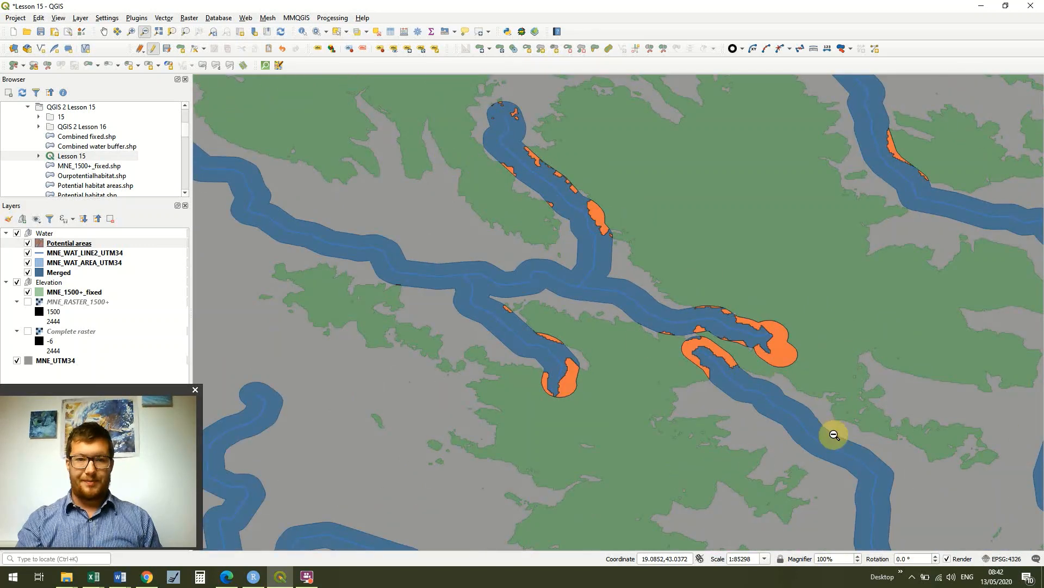
{"action": "left_click_drag", "start_coordinate": [834, 434], "coordinate": [447, 168]}
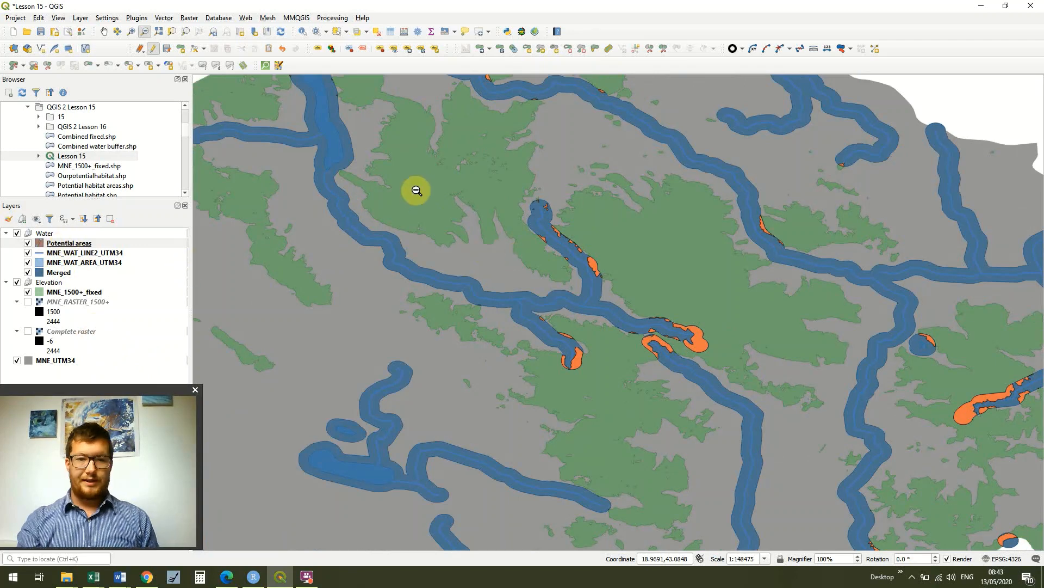
{"action": "left_click", "coordinate": [623, 327]}
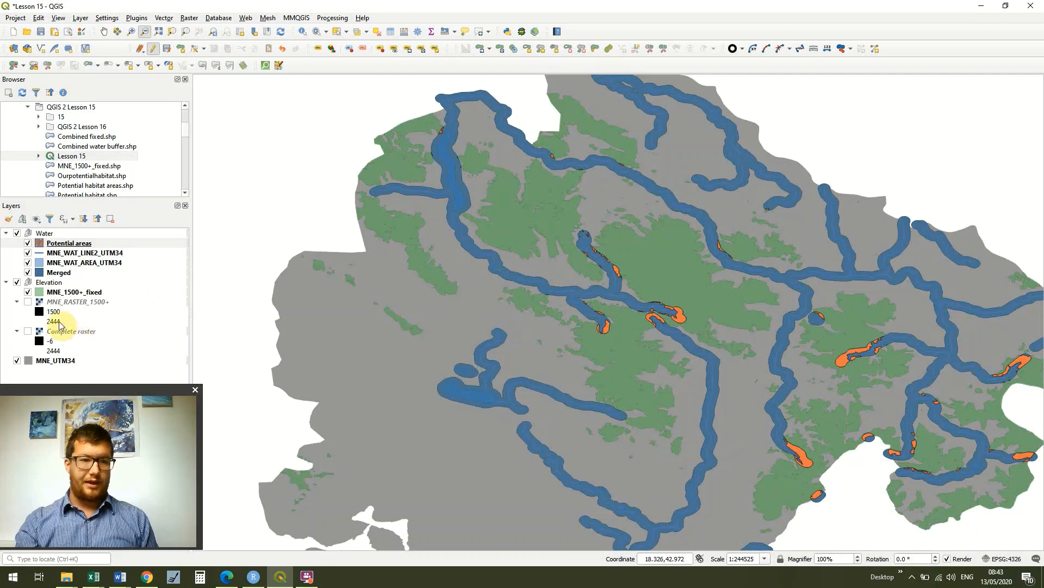
Show the Complete raster layer with MNE_RASTER_1500+ hidden, and view the whole country
{"action": "left_click", "coordinate": [28, 303]}
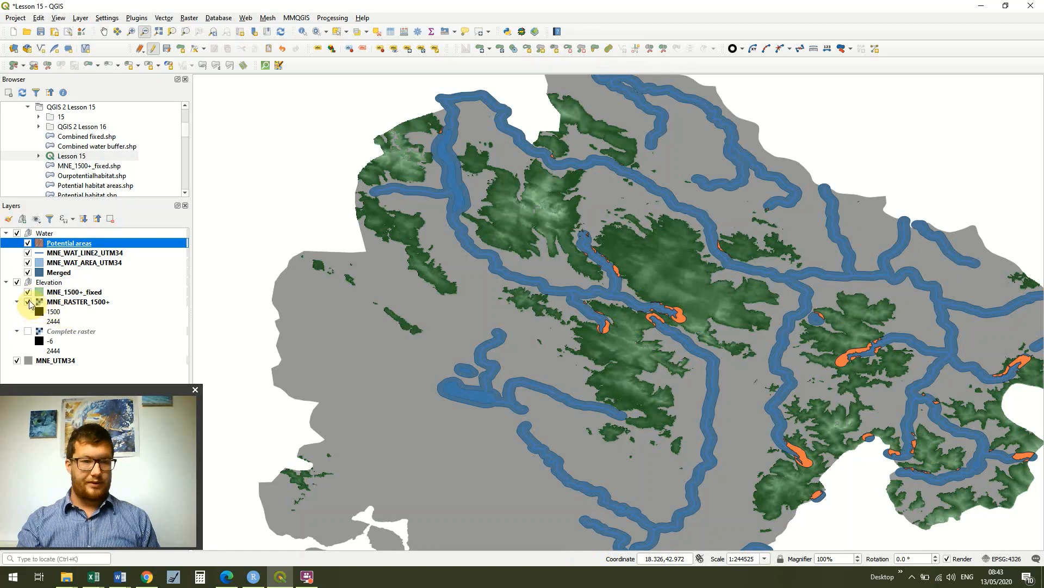
{"action": "left_click", "coordinate": [26, 331]}
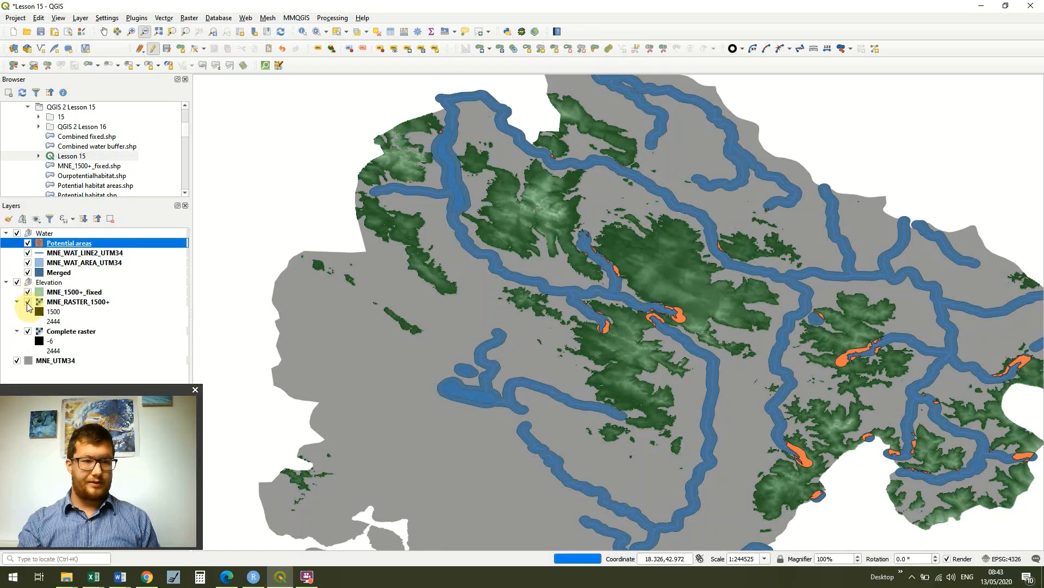
{"action": "left_click", "coordinate": [27, 302]}
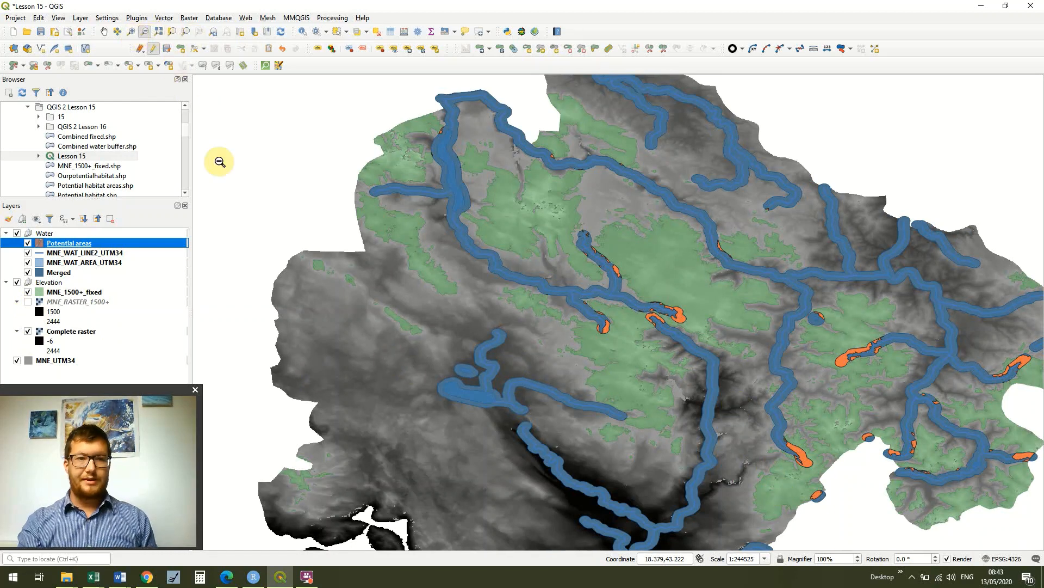
{"action": "left_click_drag", "start_coordinate": [452, 267], "coordinate": [700, 426]}
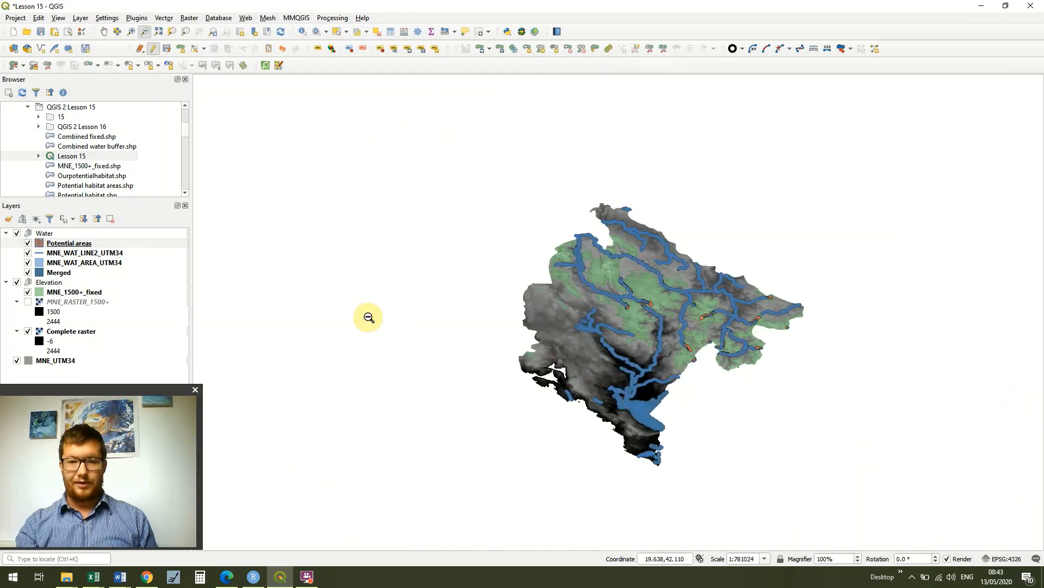